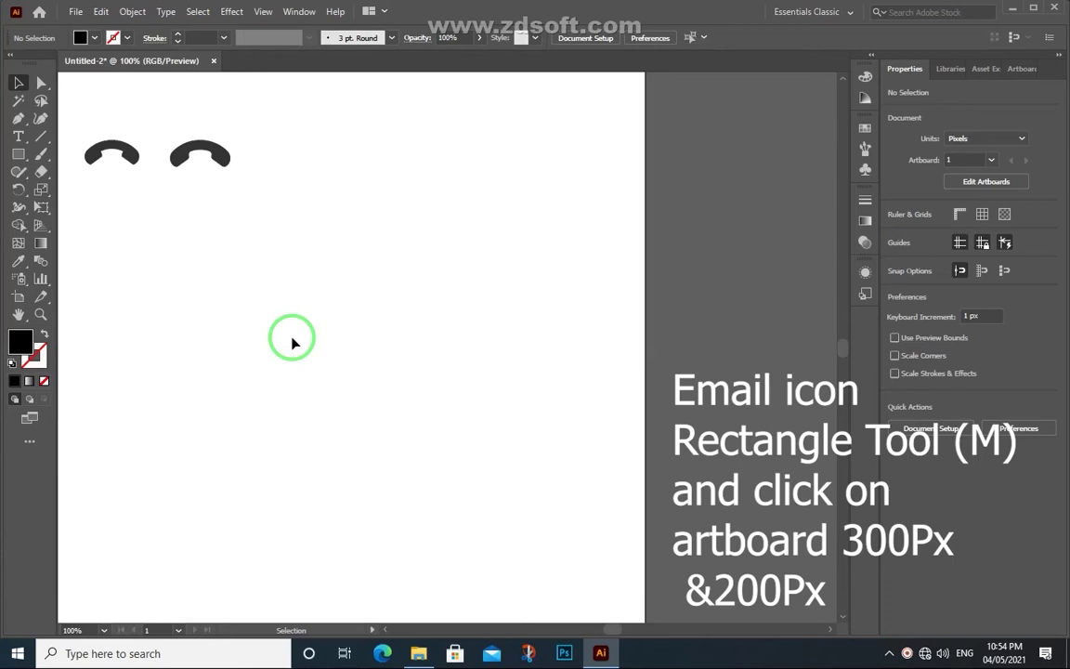
# Step: Draw a black-filled rectangle exactly 300 px wide and 200 px tall on the artboard
pyautogui.click(19, 156)
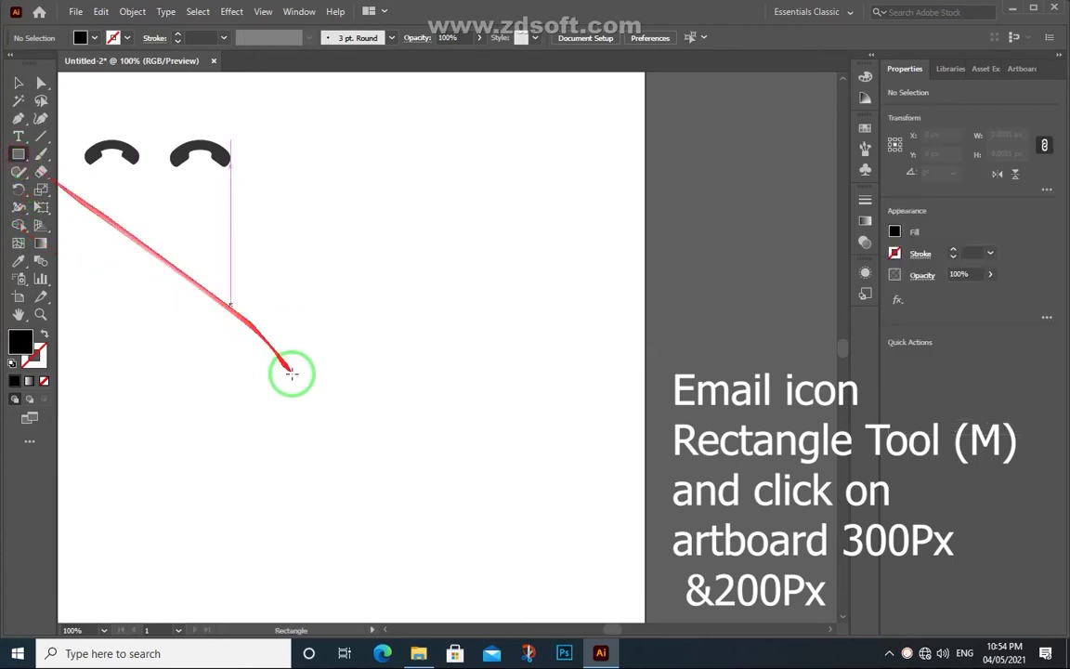
pyautogui.click(308, 325)
pyautogui.write('300')
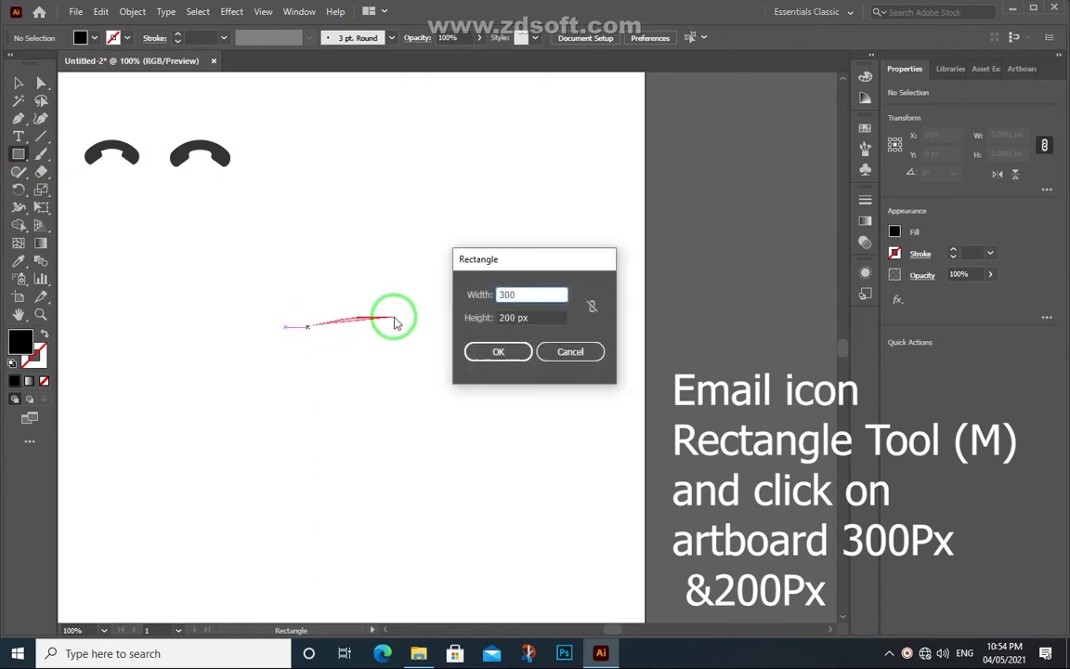
pyautogui.press('Tab')
pyautogui.write('2')
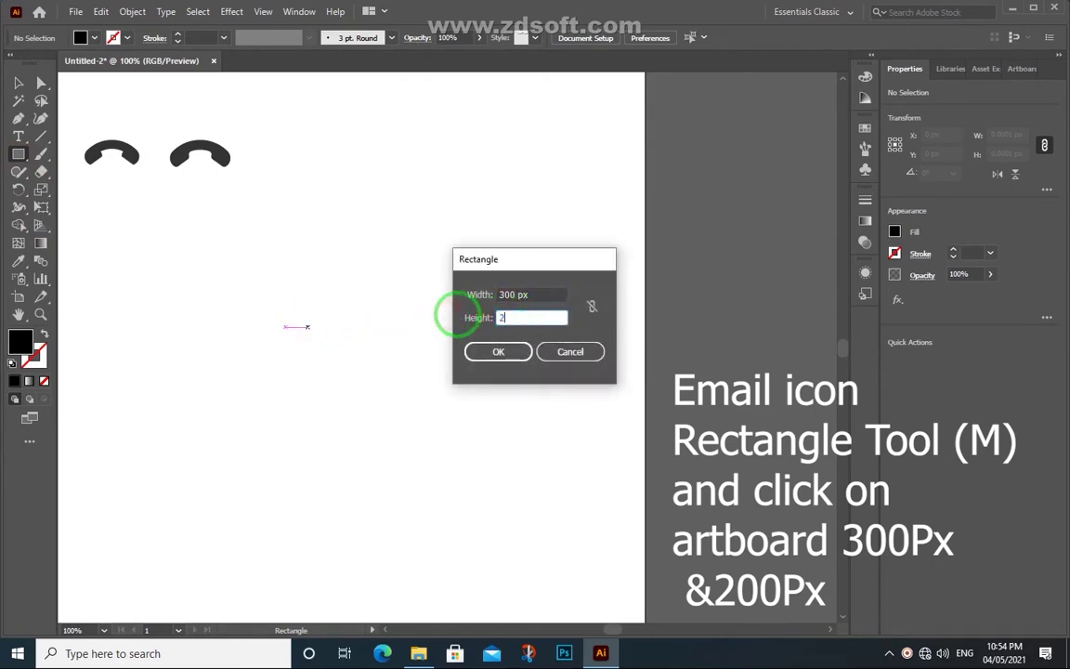
pyautogui.click(517, 351)
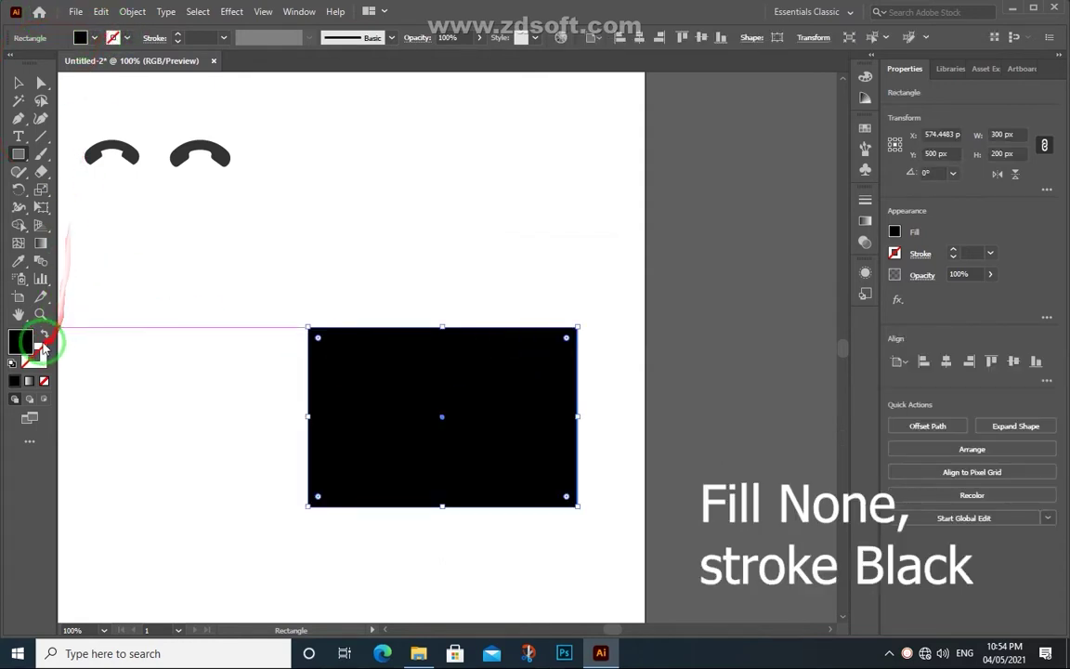
# Step: Swap fill and stroke to make the rectangle a black outline, then move it up-left
pyautogui.click(43, 336)
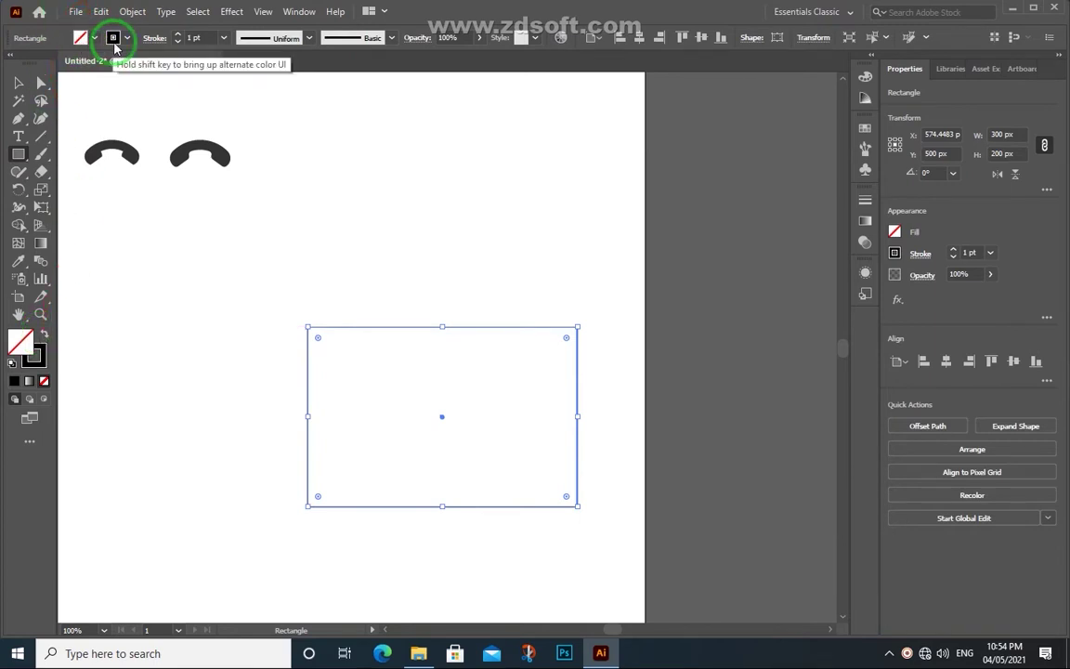
pyautogui.click(20, 88)
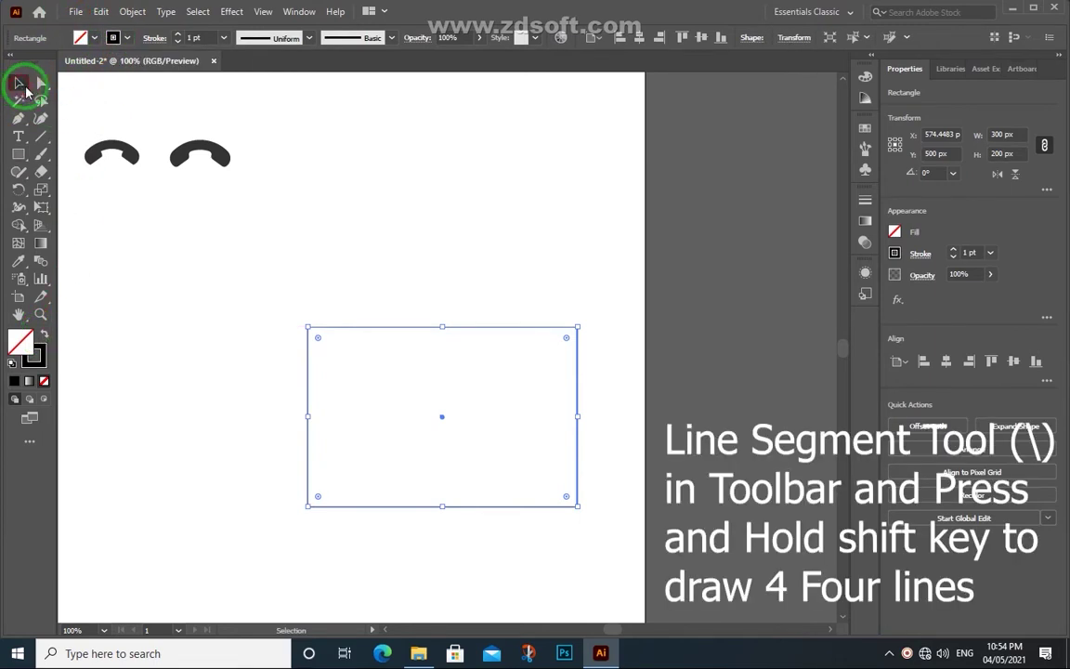
pyautogui.moveTo(415, 329); pyautogui.dragTo(322, 272)
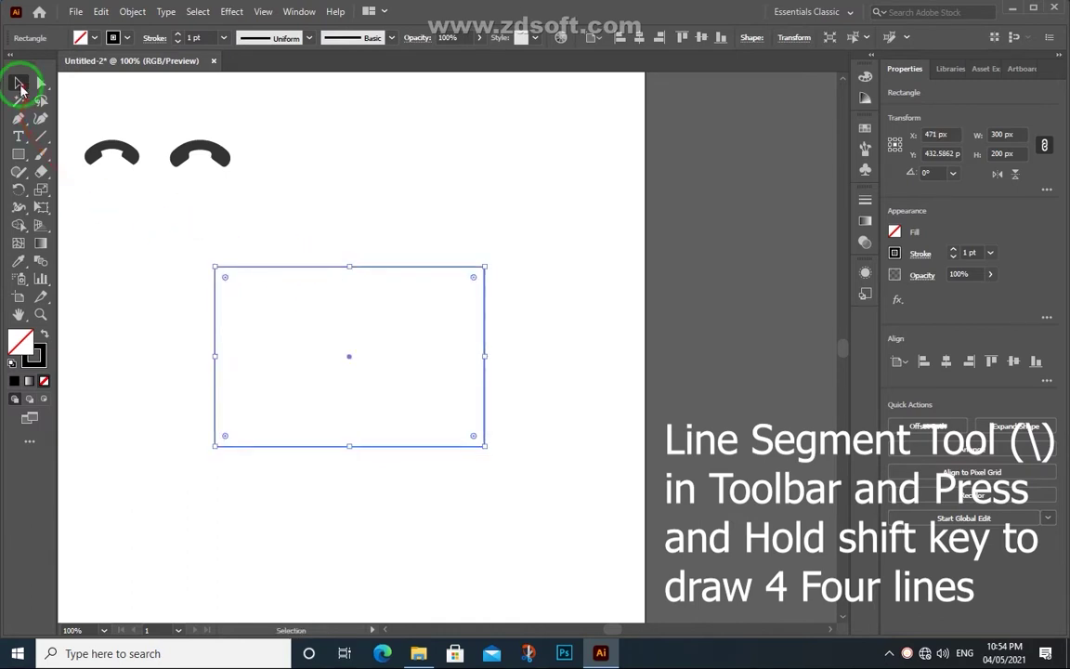
pyautogui.click(95, 232)
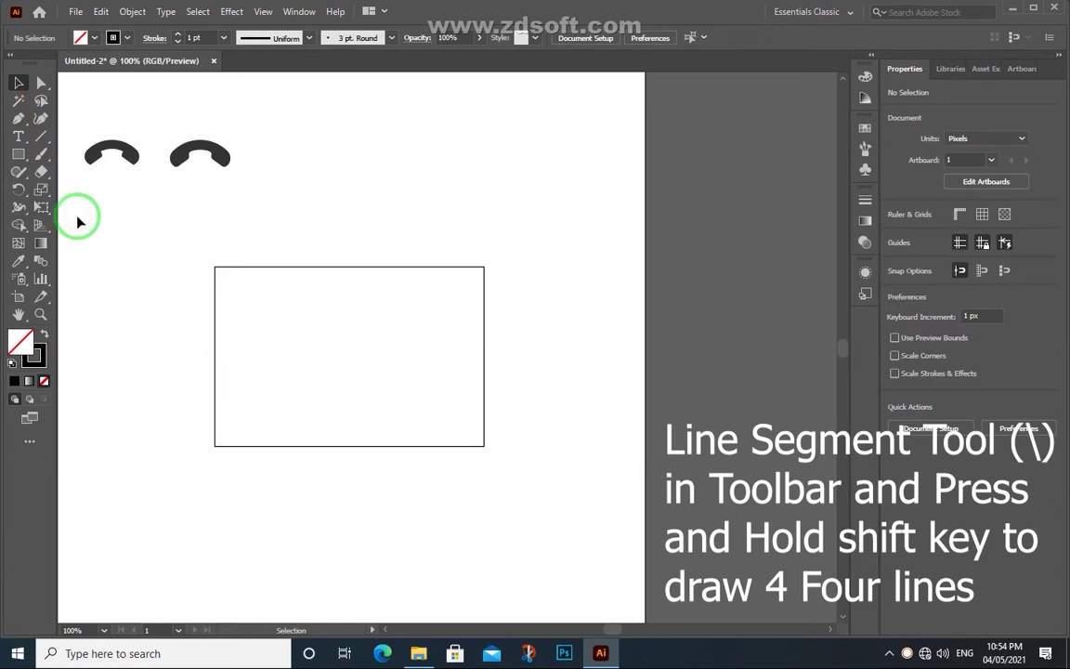
# Step: Draw four 45° diagonal lines inward from each corner of the rectangle, crossing inside it
pyautogui.click(42, 139)
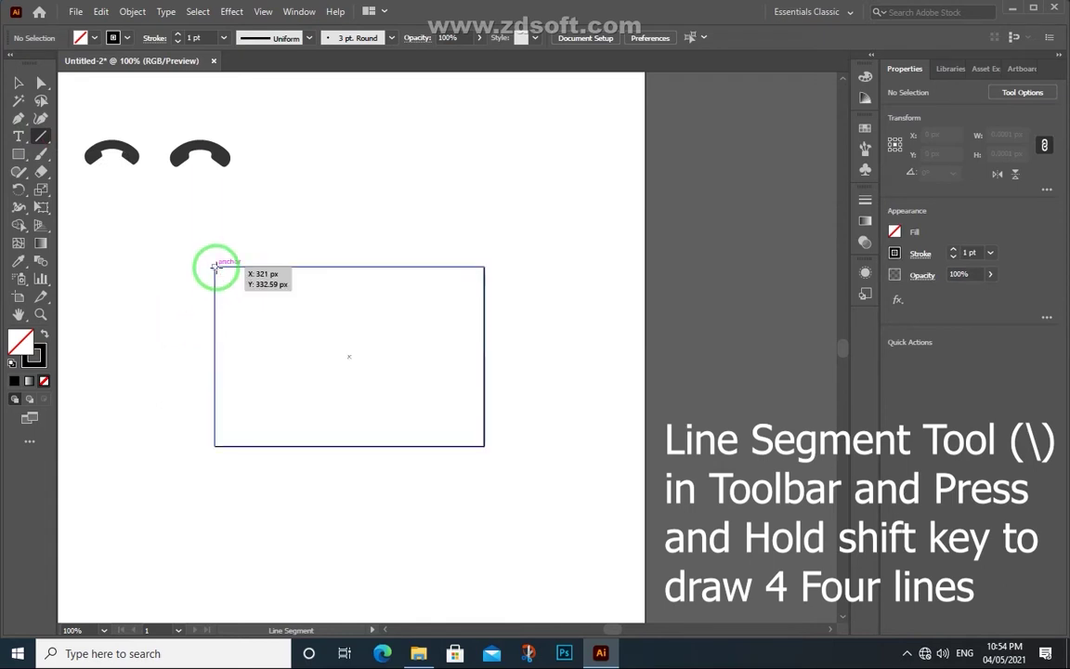
pyautogui.moveTo(215, 268); pyautogui.dragTo(385, 436)
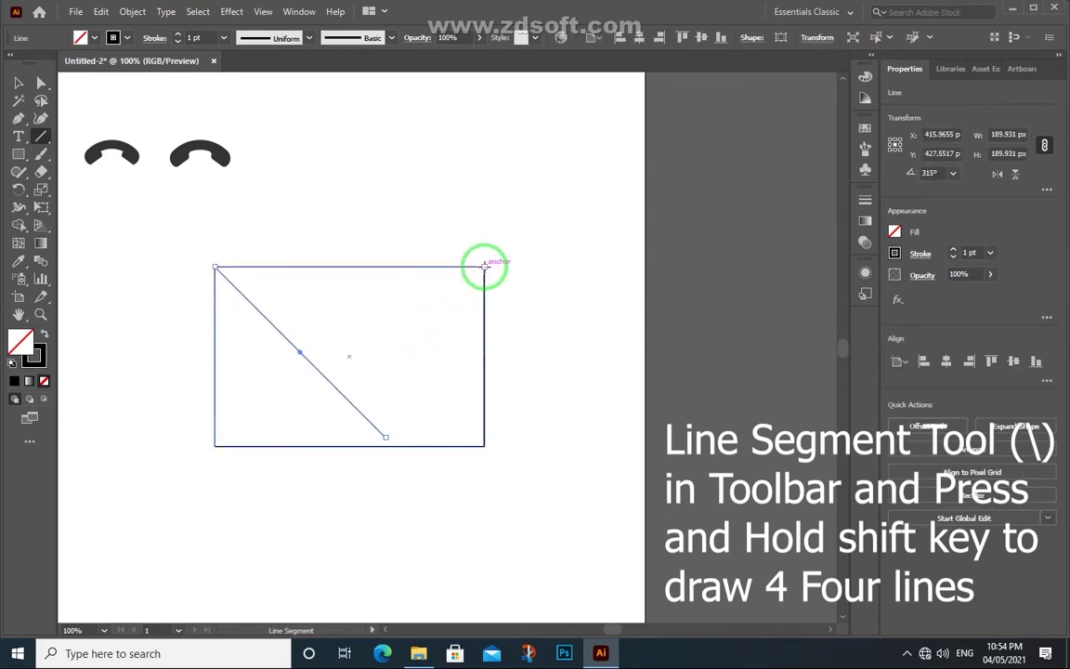
pyautogui.moveTo(484, 266); pyautogui.dragTo(342, 419)
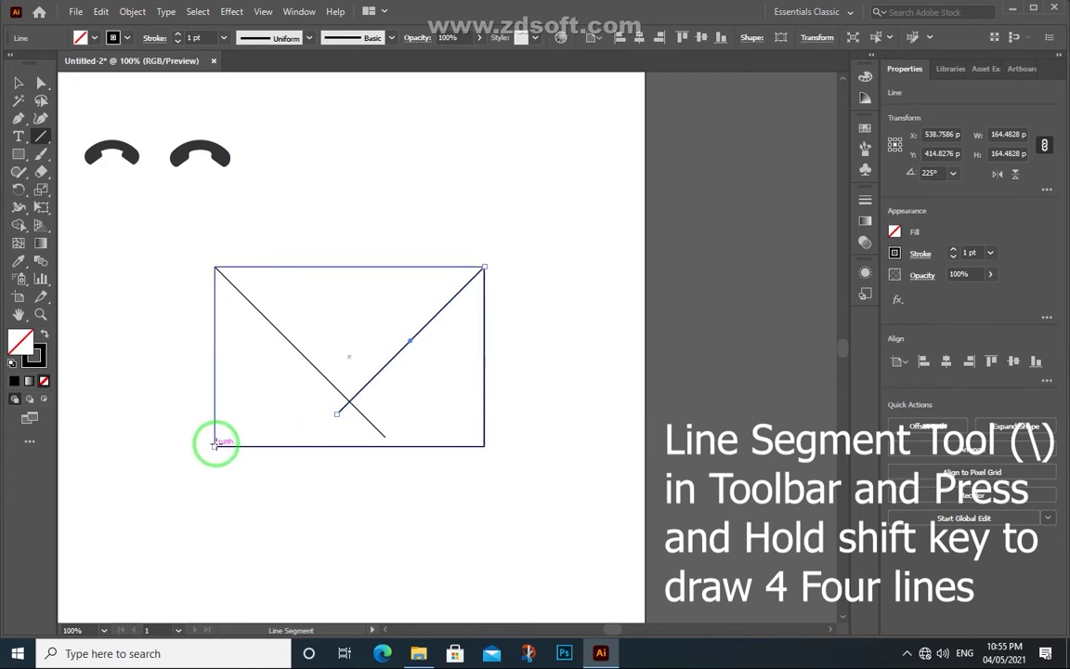
pyautogui.moveTo(214, 444)
pyautogui.mouseDown()
pyautogui.moveTo(311, 368)
pyautogui.moveTo(325, 341)
pyautogui.mouseUp()
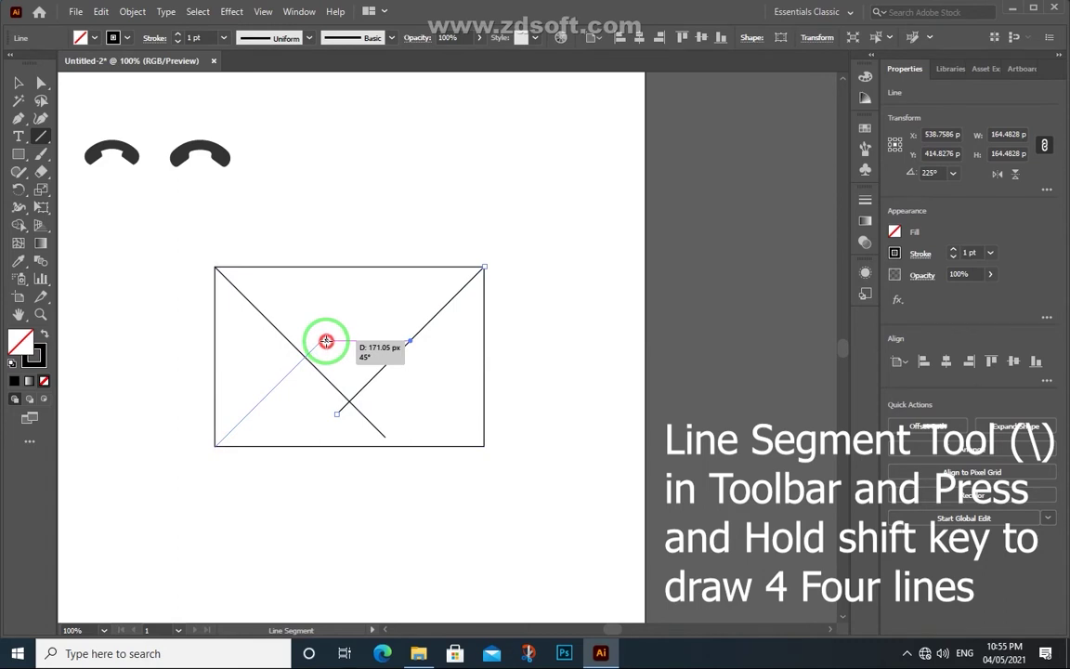
pyautogui.moveTo(326, 342); pyautogui.dragTo(324, 336)
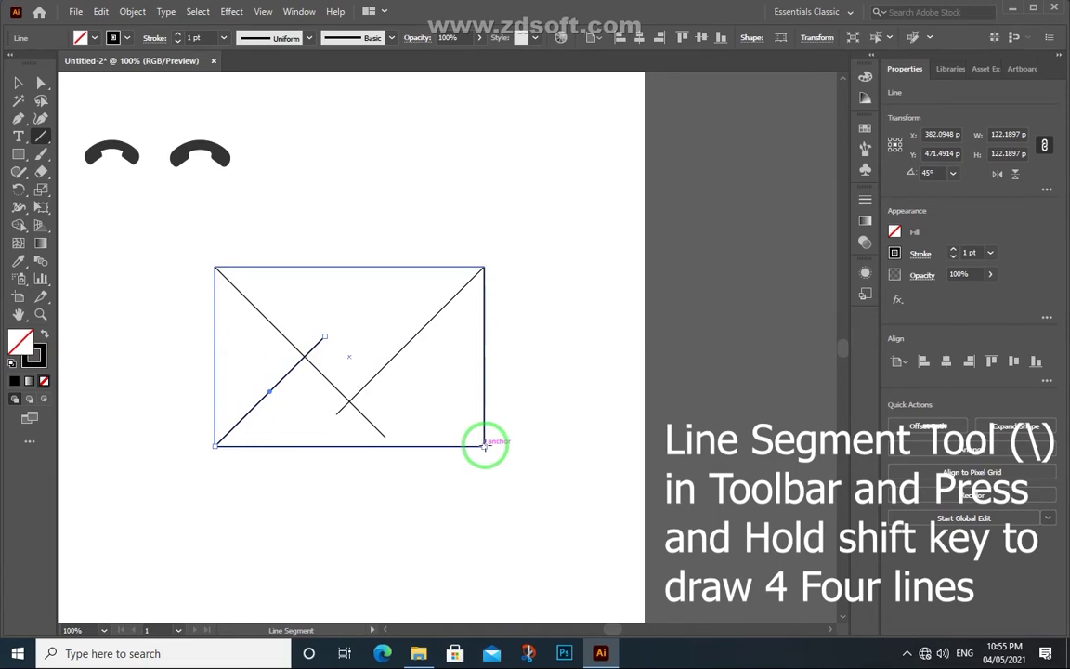
pyautogui.moveTo(483, 445); pyautogui.dragTo(376, 337)
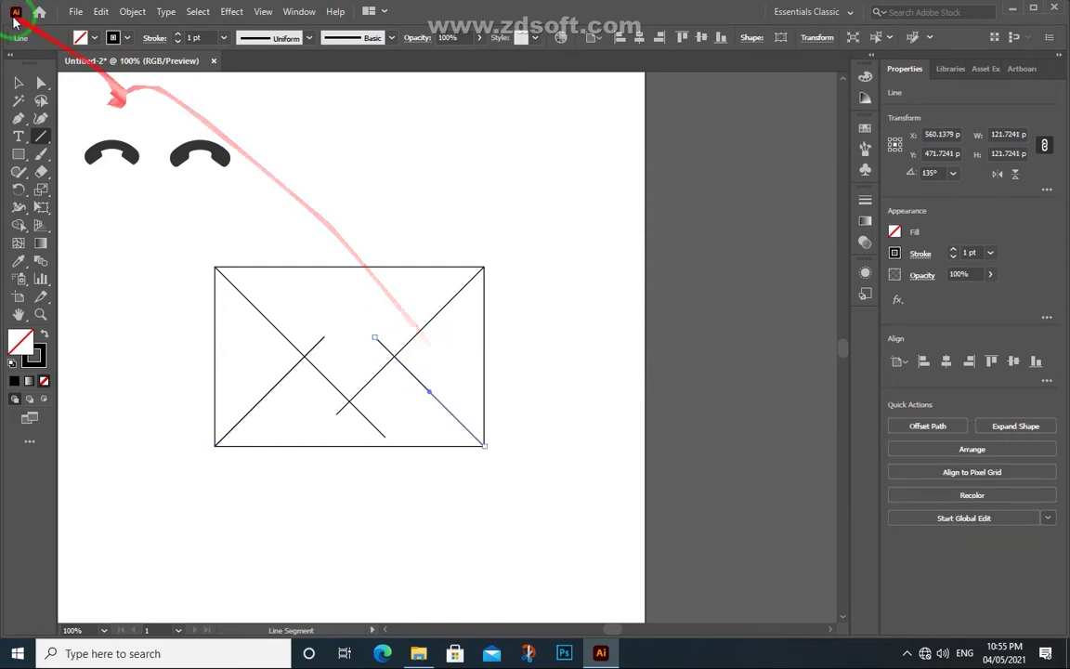
pyautogui.click(17, 83)
pyautogui.click(149, 430)
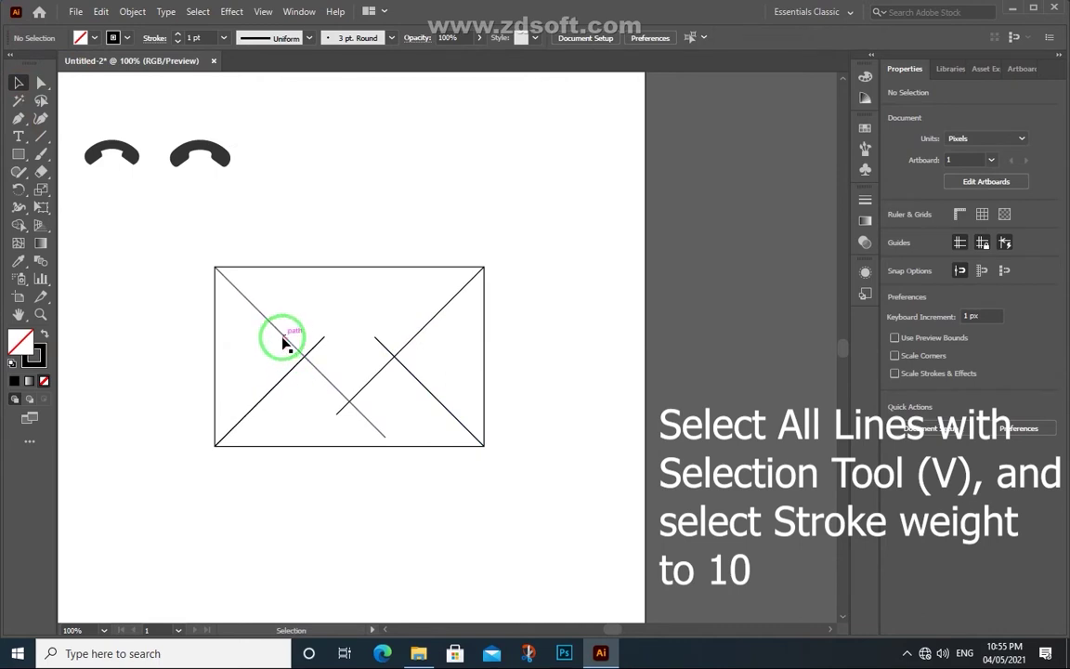
# Step: Select all four diagonal lines and set their stroke weight to 10 pt
pyautogui.click(289, 344)
pyautogui.keyDown('shift'); pyautogui.click(284, 382); pyautogui.keyUp('shift')
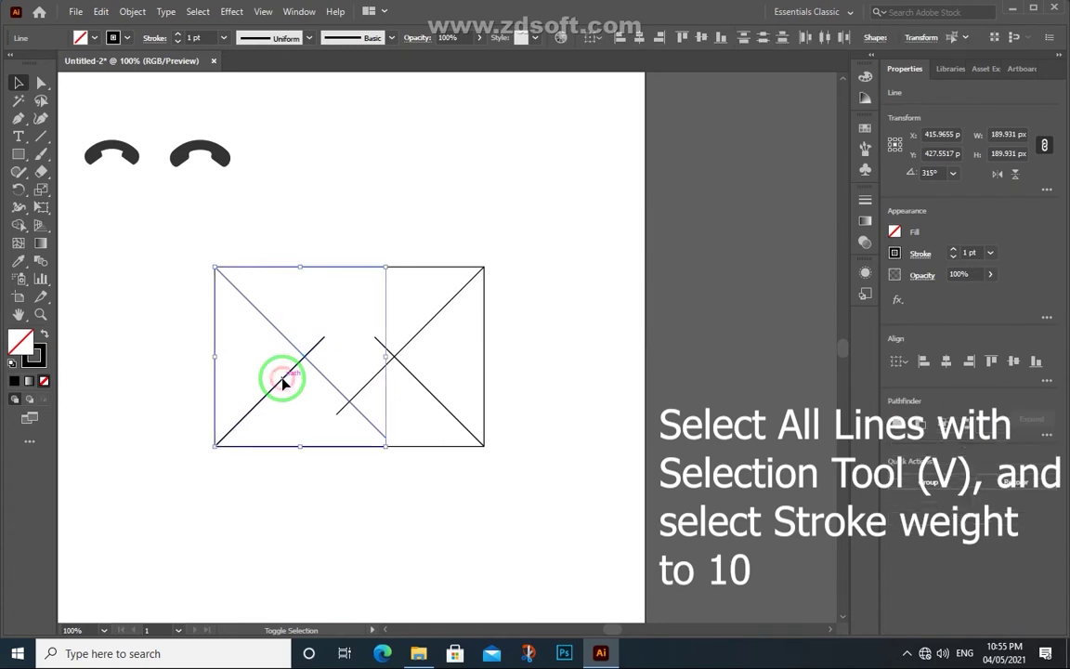
pyautogui.keyDown('shift'); pyautogui.click(365, 392); pyautogui.keyUp('shift')
pyautogui.keyDown('shift'); pyautogui.click(430, 395); pyautogui.keyUp('shift')
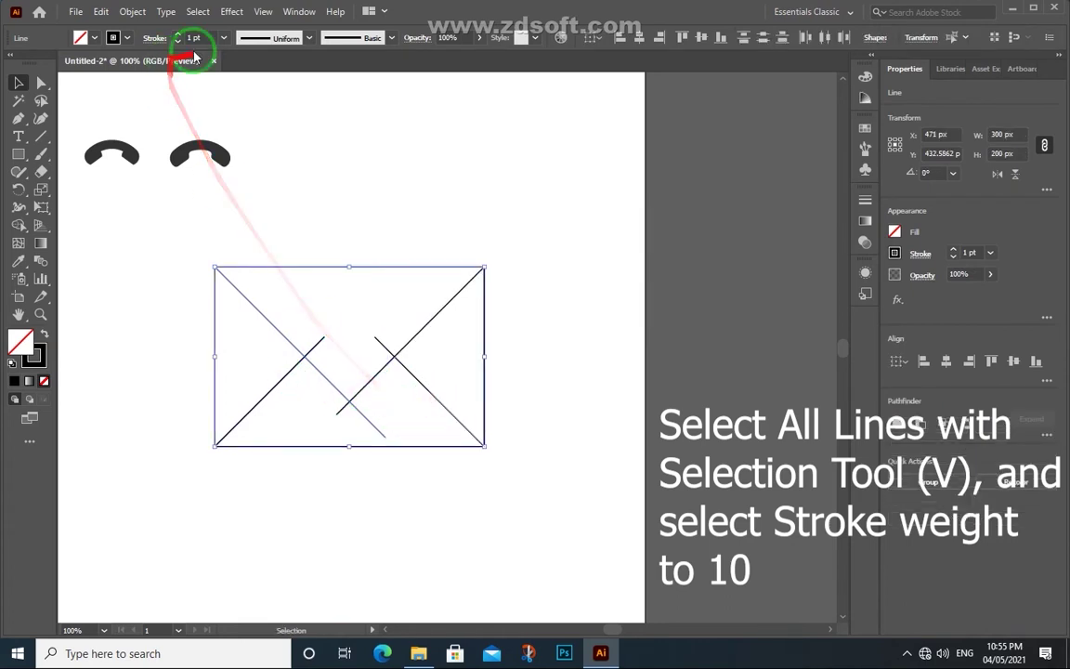
pyautogui.click(224, 41)
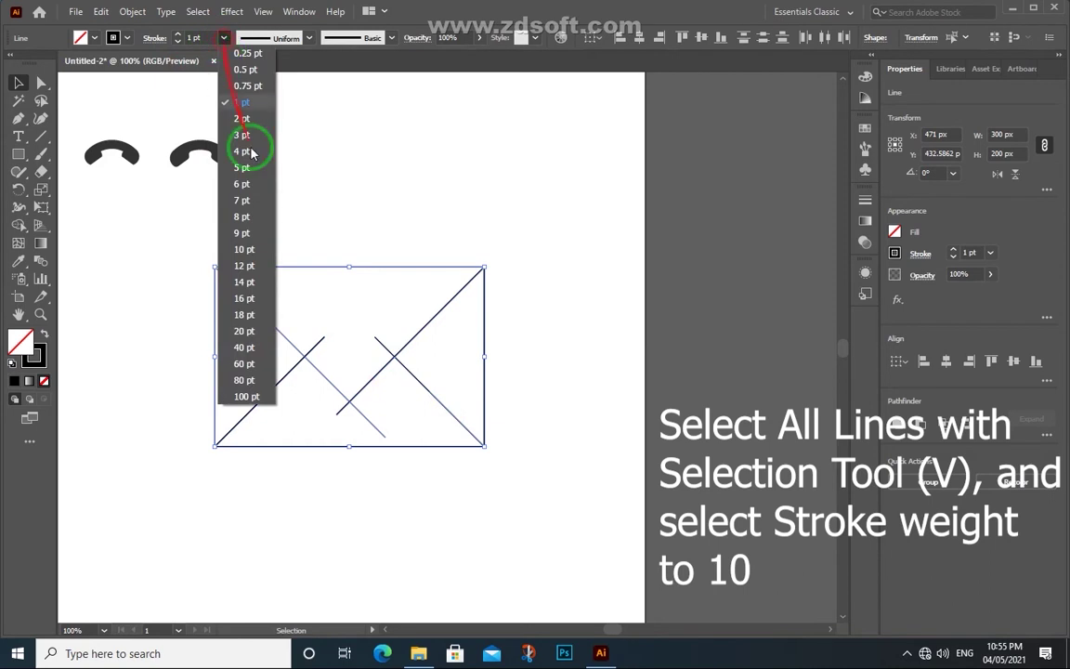
pyautogui.click(244, 249)
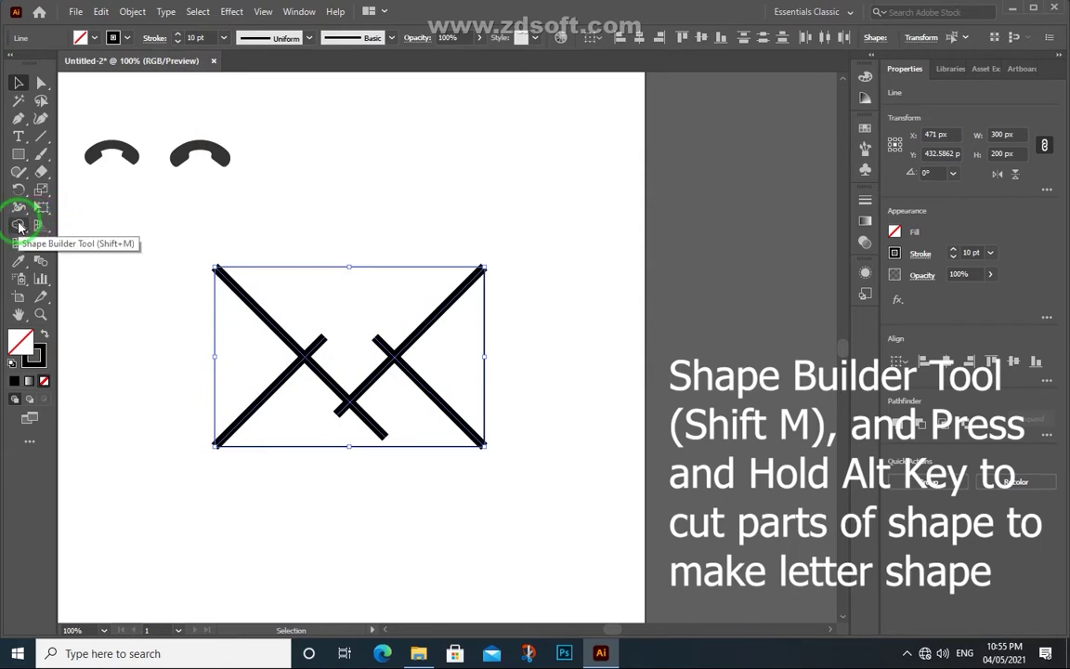
# Step: Delete the four short stub segments at the line crossings with the Shape Builder tool
pyautogui.click(19, 226)
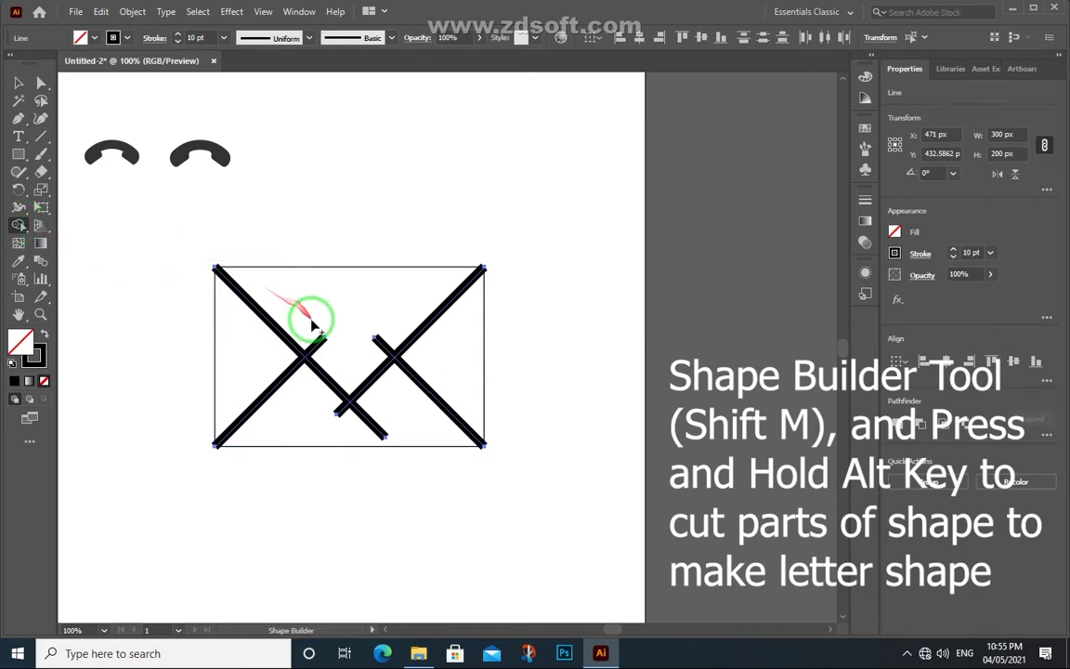
pyautogui.click(19, 226)
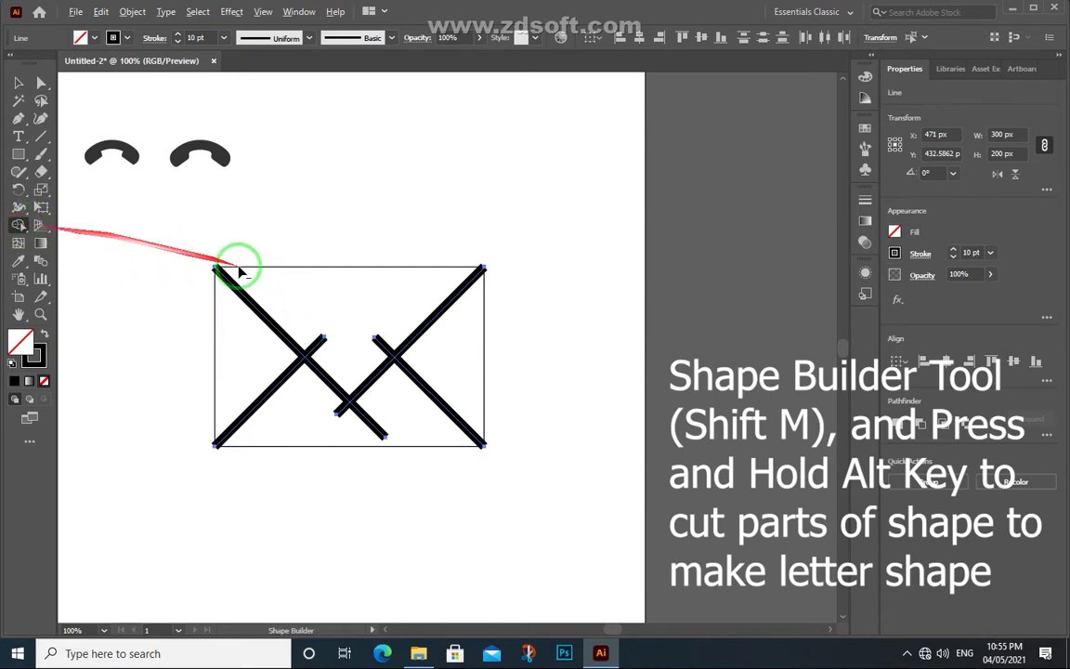
pyautogui.keyDown('alt'); pyautogui.click(316, 343); pyautogui.keyUp('alt')
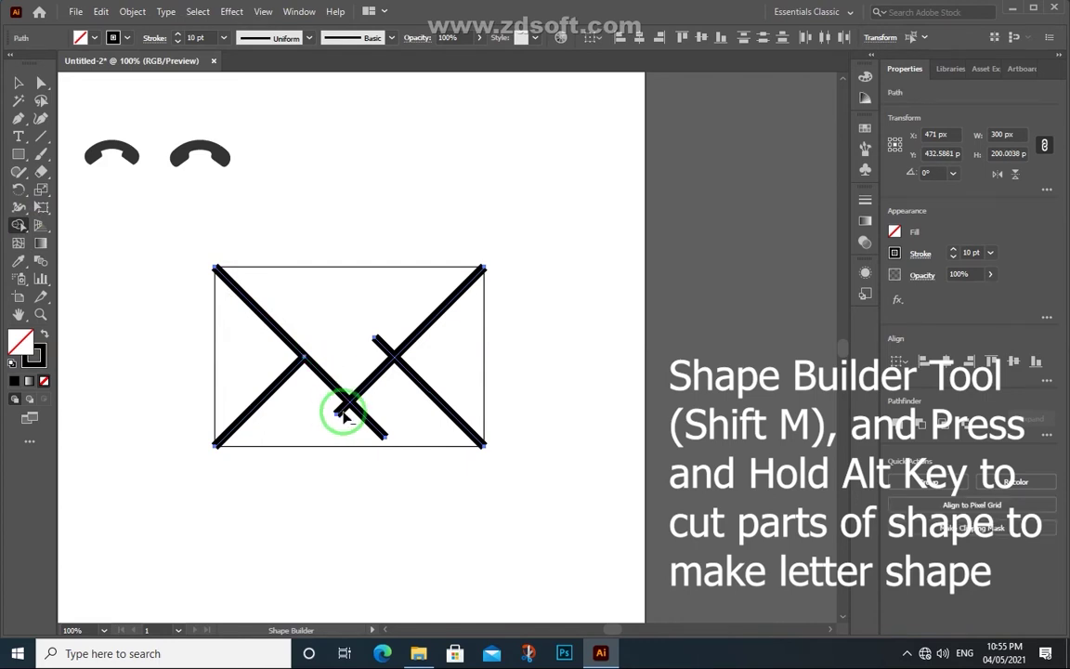
pyautogui.keyDown('alt'); pyautogui.click(340, 410); pyautogui.keyUp('alt')
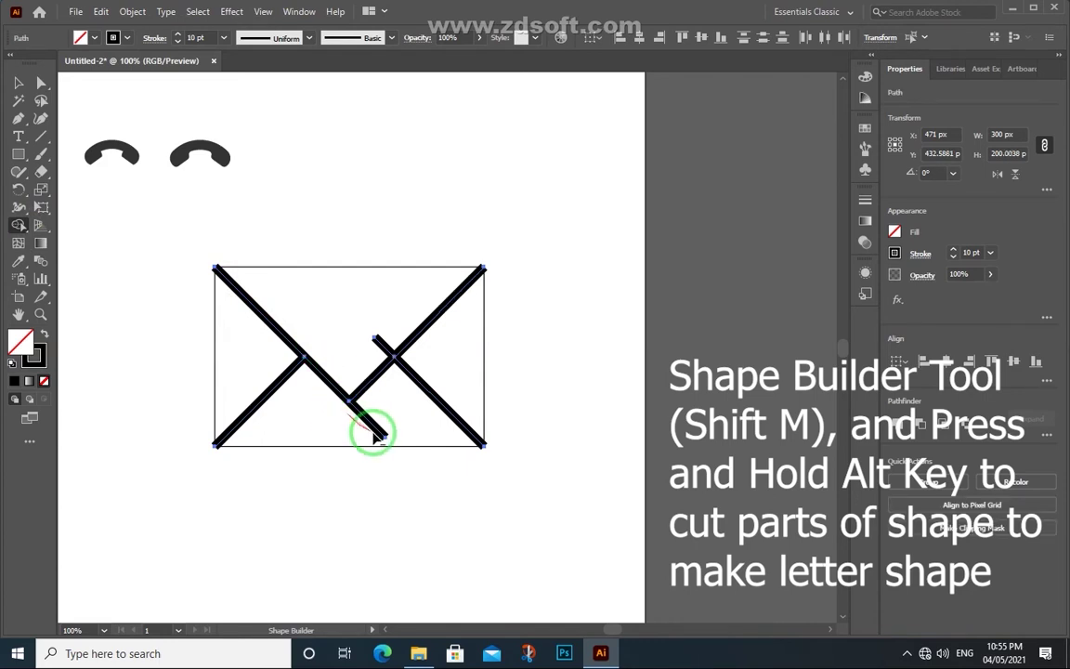
pyautogui.keyDown('alt'); pyautogui.click(378, 430); pyautogui.keyUp('alt')
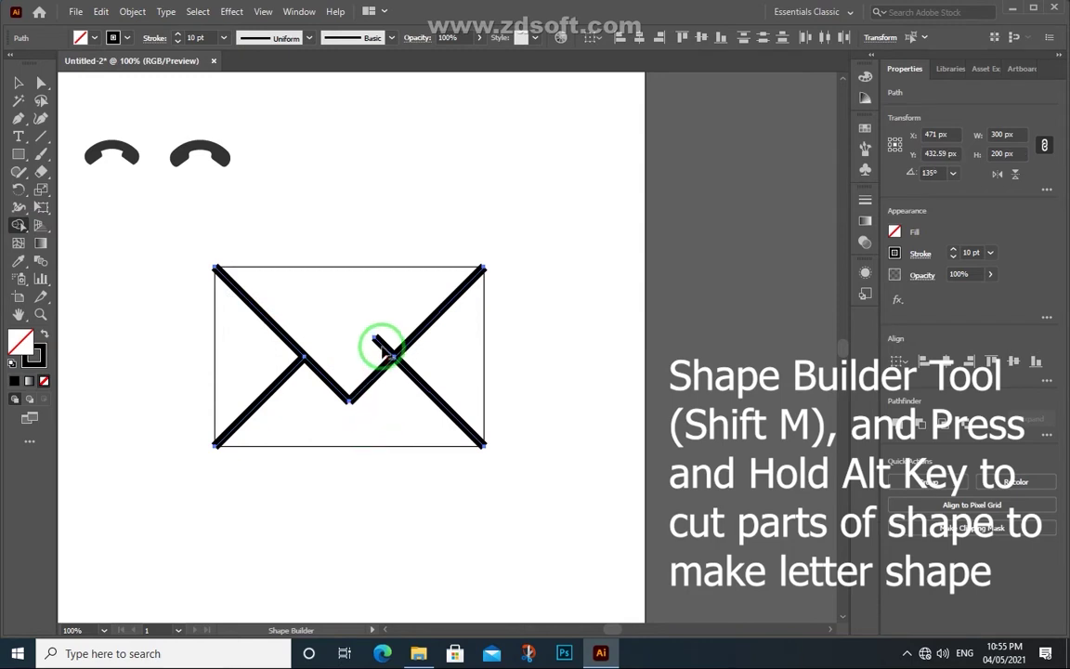
pyautogui.keyDown('alt'); pyautogui.click(379, 343); pyautogui.keyUp('alt')
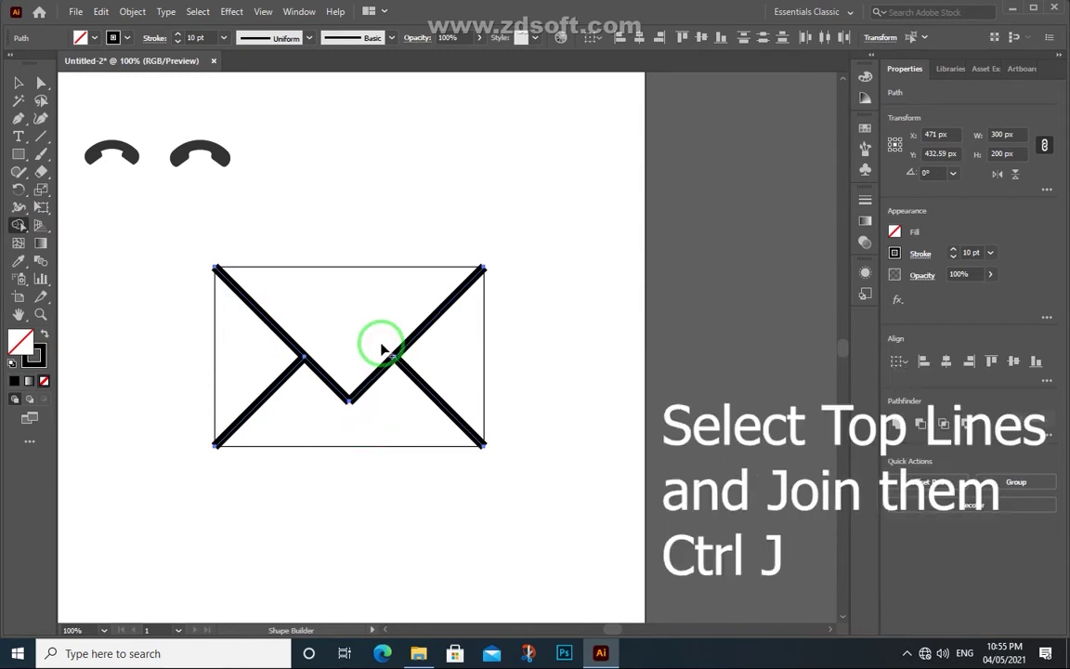
# Step: Join the upper-left and upper-right diagonals into a single V-shaped path
pyautogui.click(19, 82)
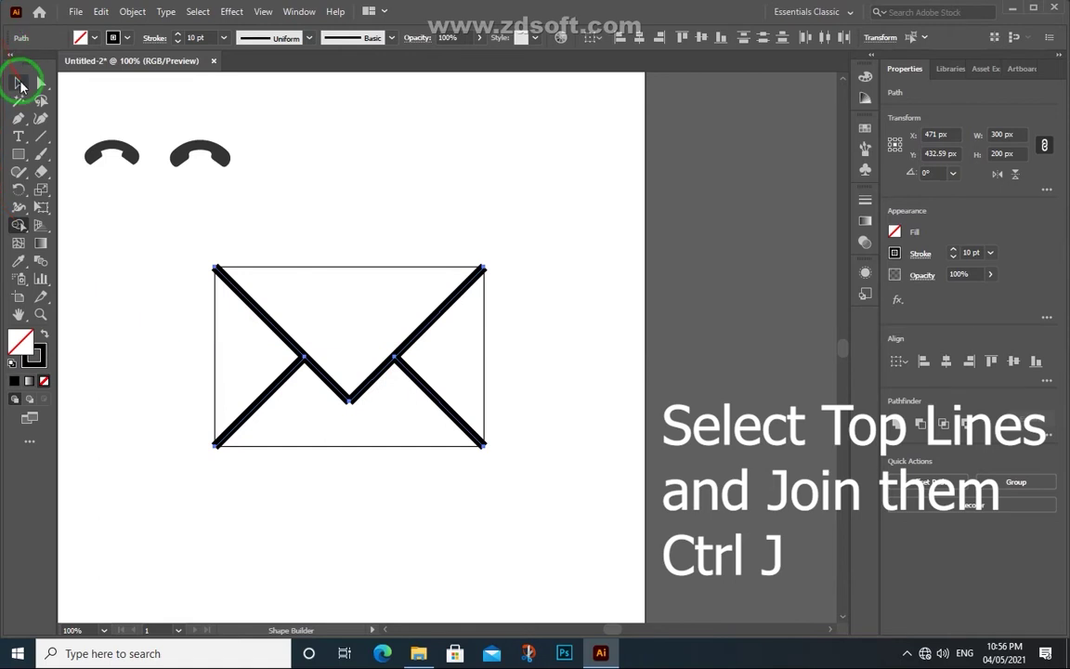
pyautogui.click(143, 396)
pyautogui.click(247, 307)
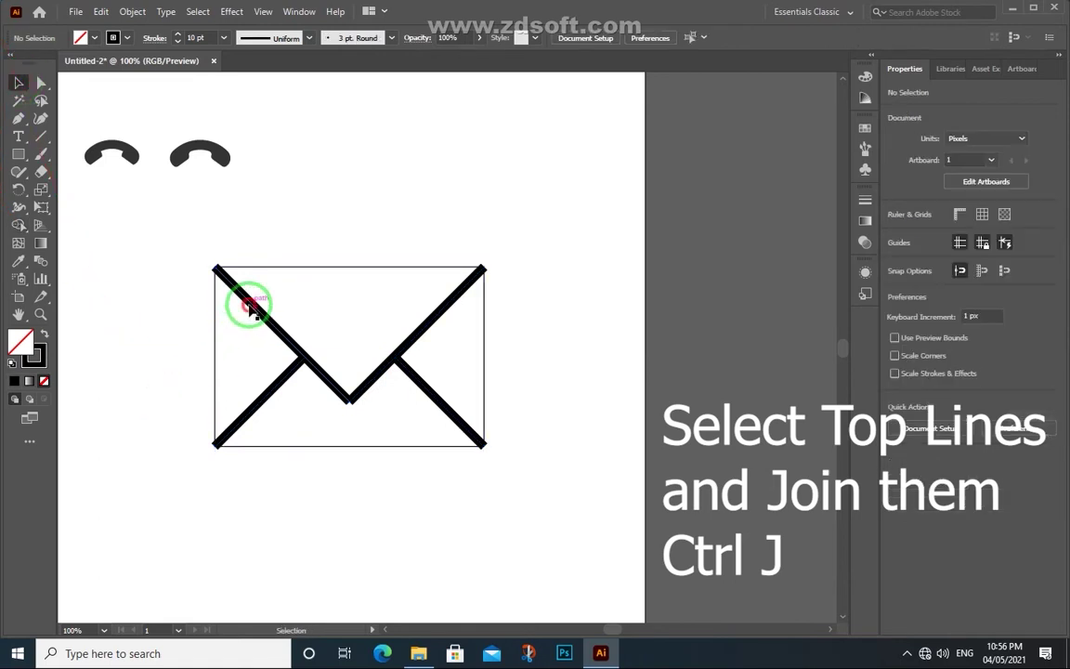
pyautogui.keyDown('shift'); pyautogui.click(432, 322); pyautogui.keyUp('shift')
pyautogui.rightClick(433, 322)
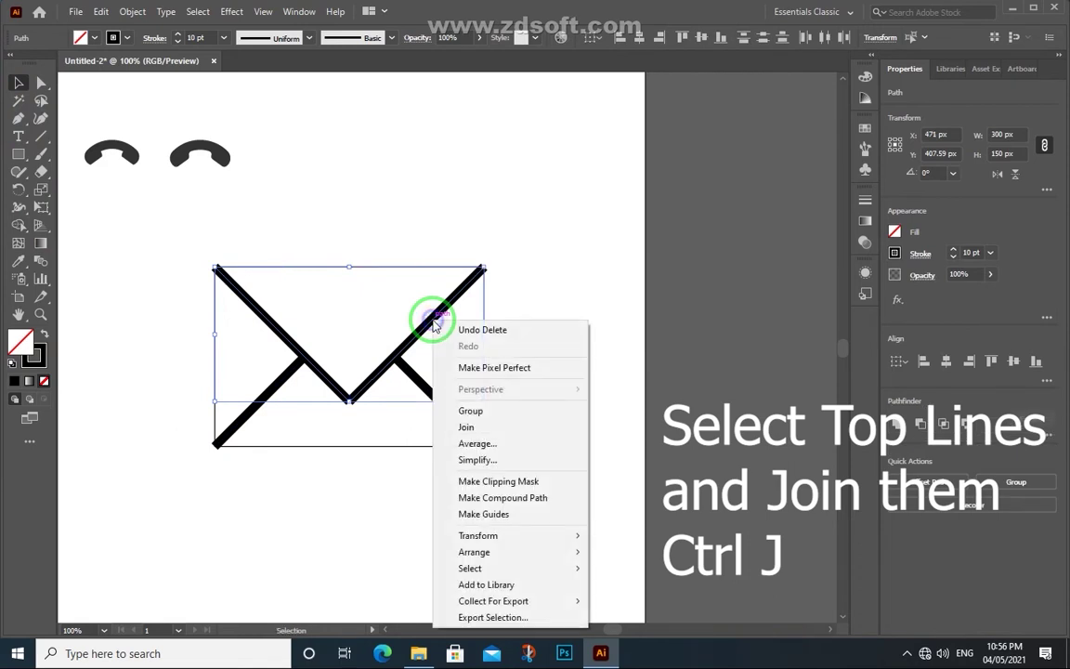
pyautogui.click(478, 430)
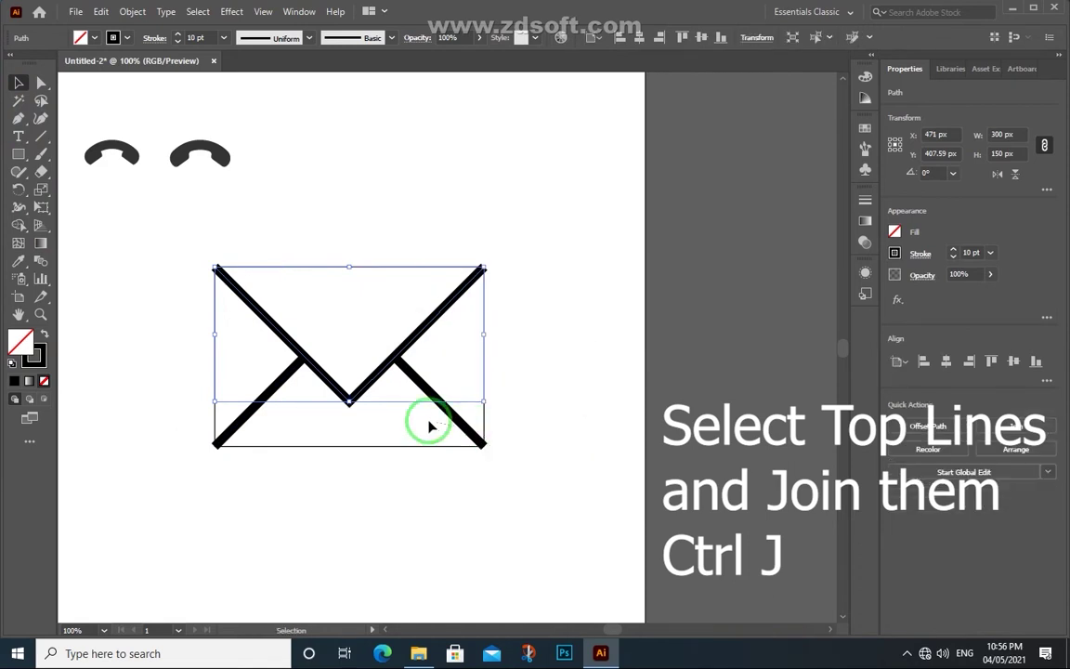
pyautogui.click(358, 423)
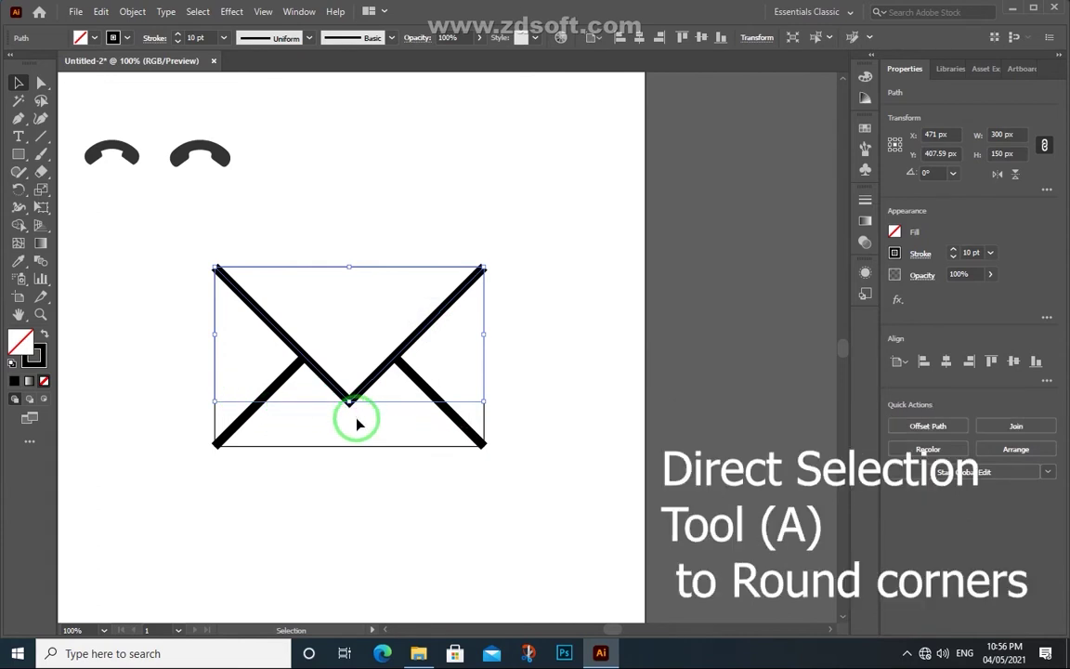
# Step: Round the V flap's bottom anchor to a corner radius of about 17.7 px
pyautogui.click(19, 82)
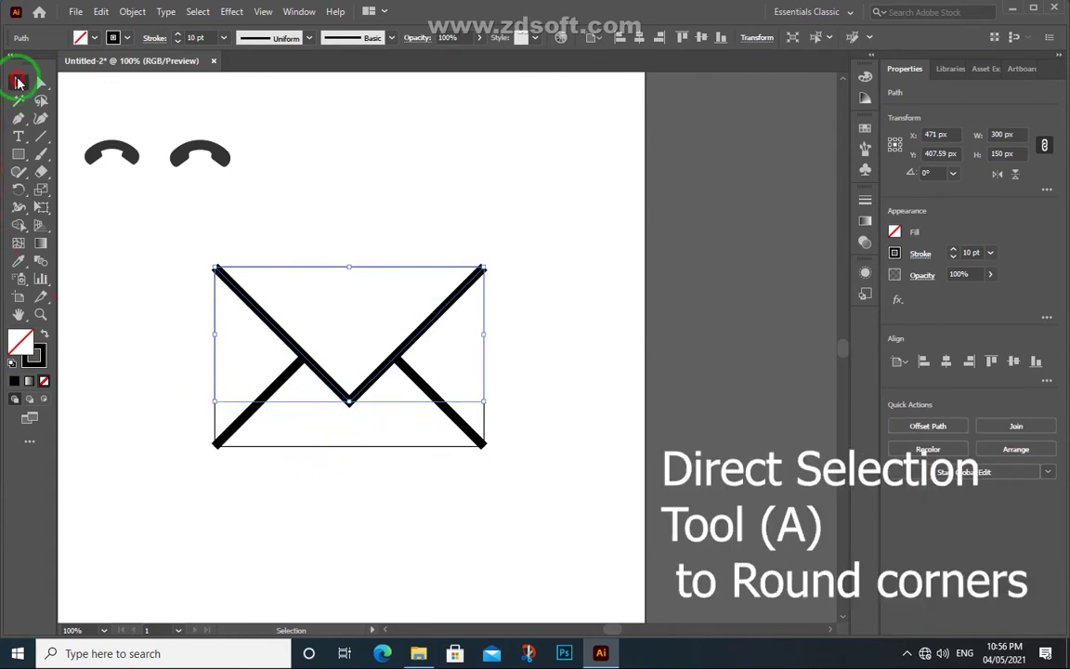
pyautogui.click(266, 466)
pyautogui.click(41, 84)
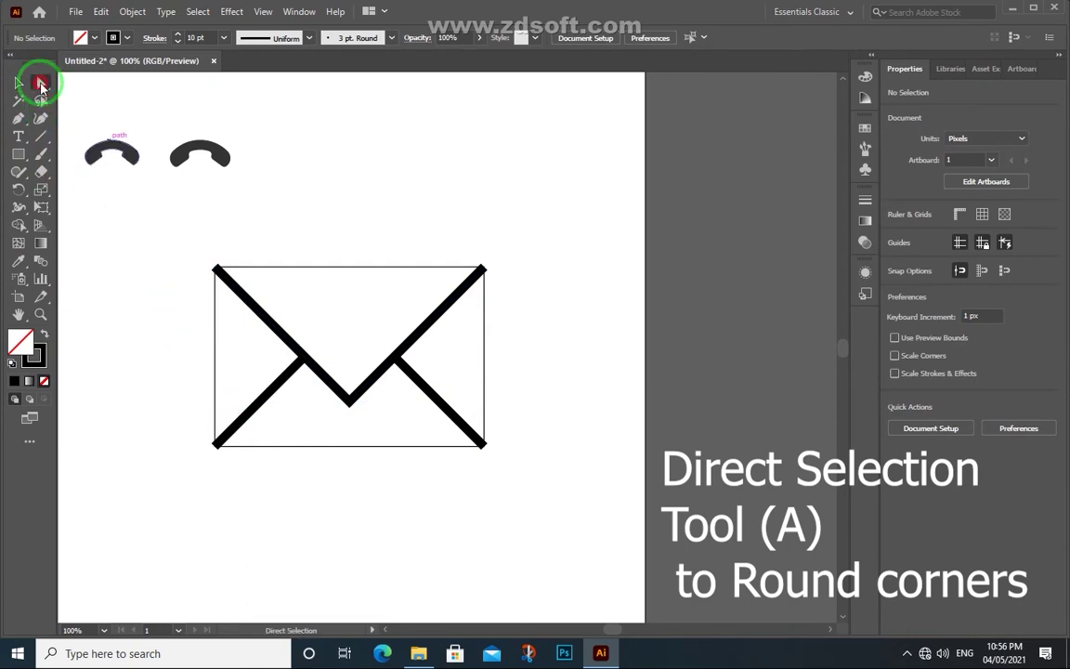
pyautogui.click(82, 85)
pyautogui.click(333, 476)
pyautogui.click(349, 402)
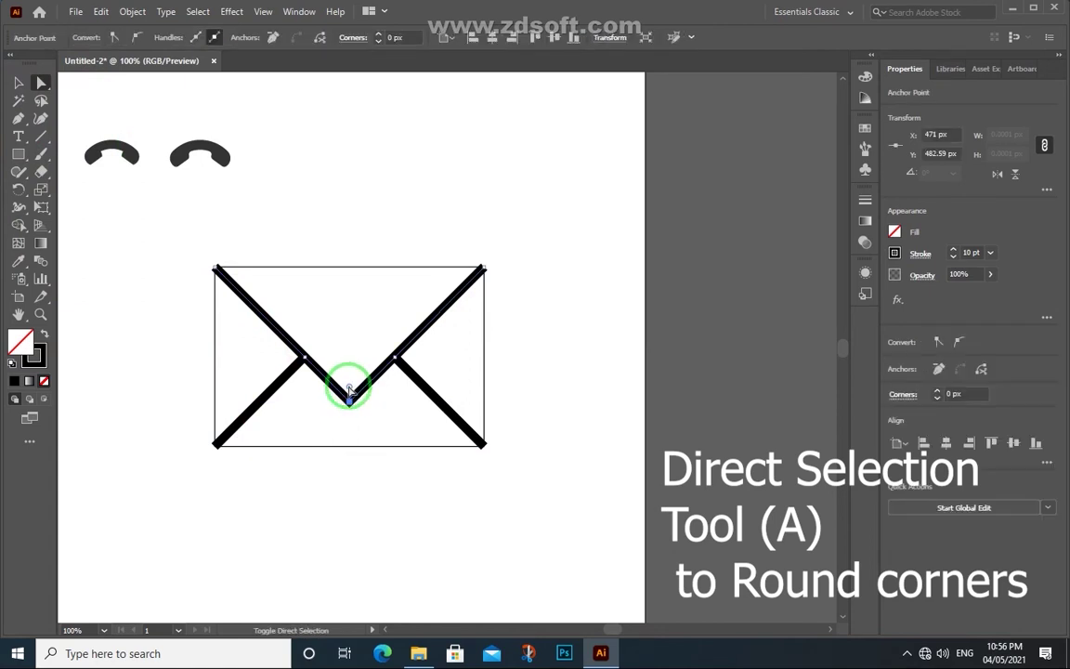
pyautogui.moveTo(348, 380); pyautogui.dragTo(351, 375)
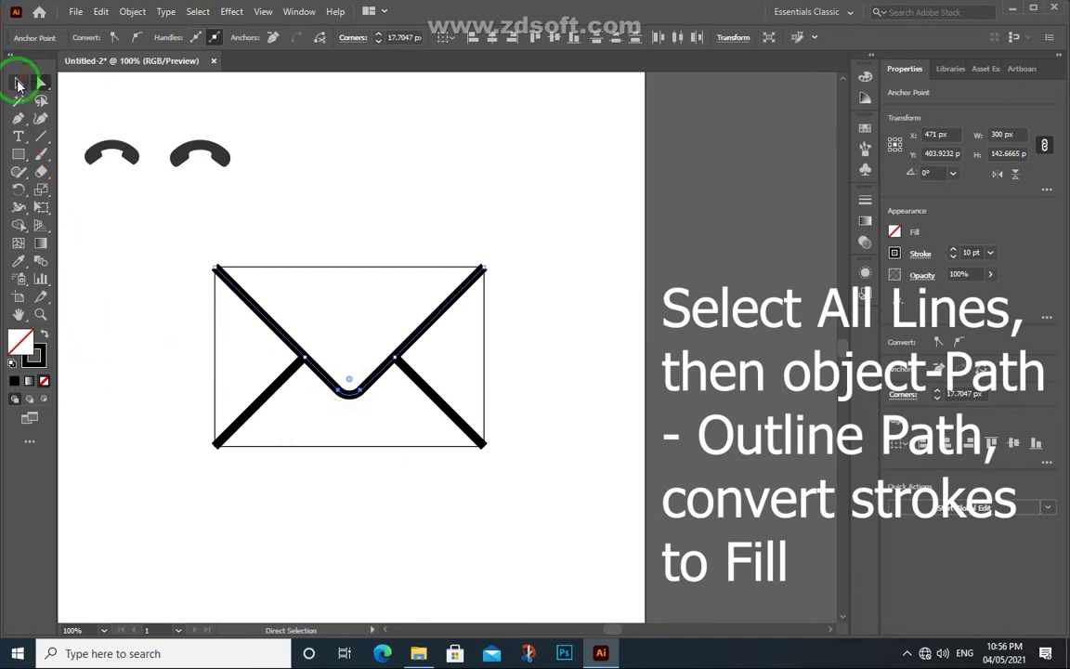
# Step: Select the V path and both lower lines and apply Object > Path > Outline Stroke
pyautogui.click(19, 86)
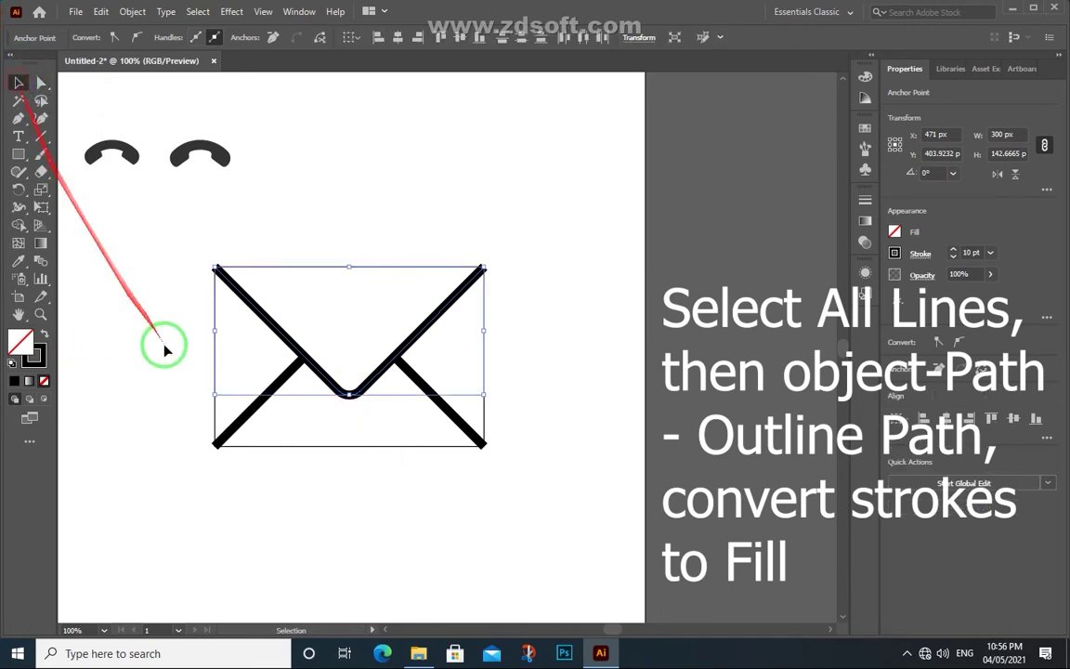
pyautogui.click(339, 343)
pyautogui.click(278, 335)
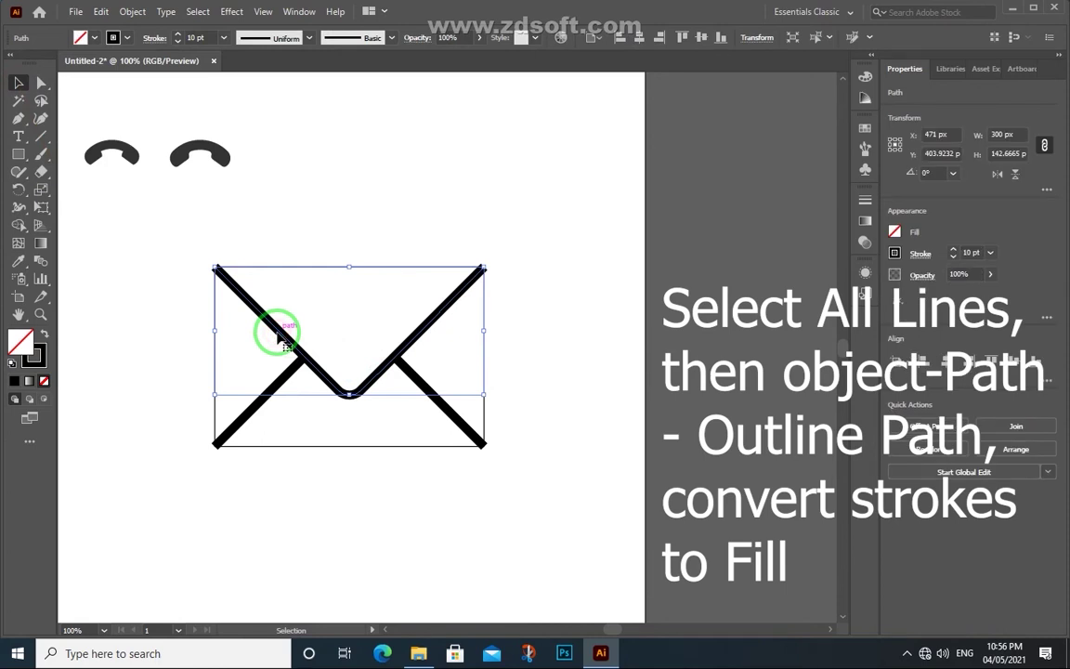
pyautogui.keyDown('shift'); pyautogui.click(258, 402); pyautogui.keyUp('shift')
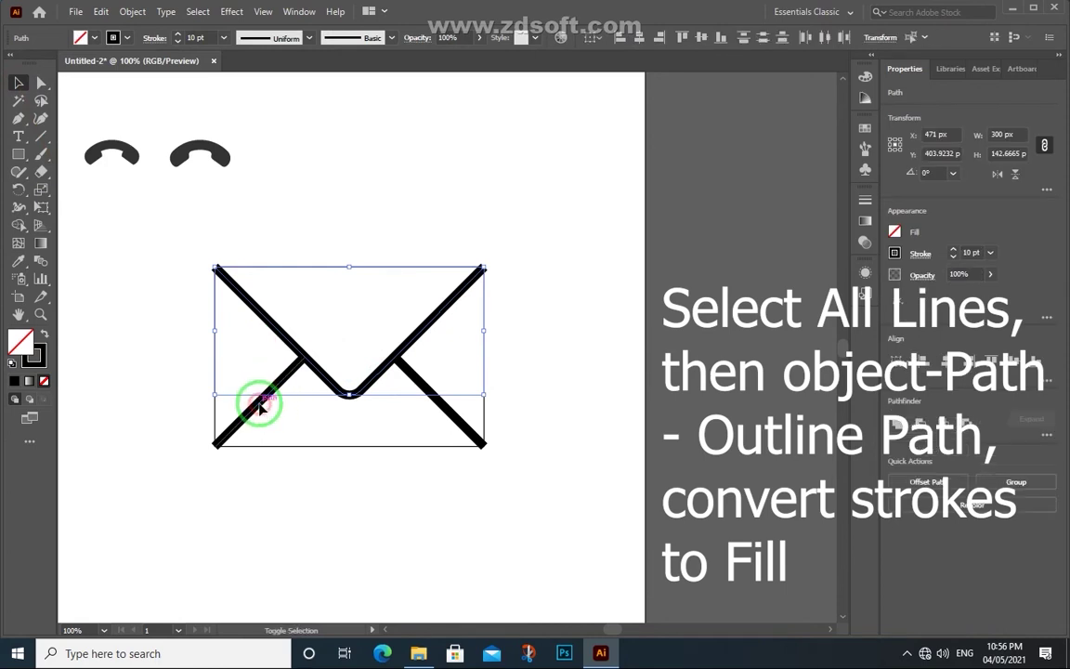
pyautogui.keyDown('shift'); pyautogui.click(444, 411); pyautogui.keyUp('shift')
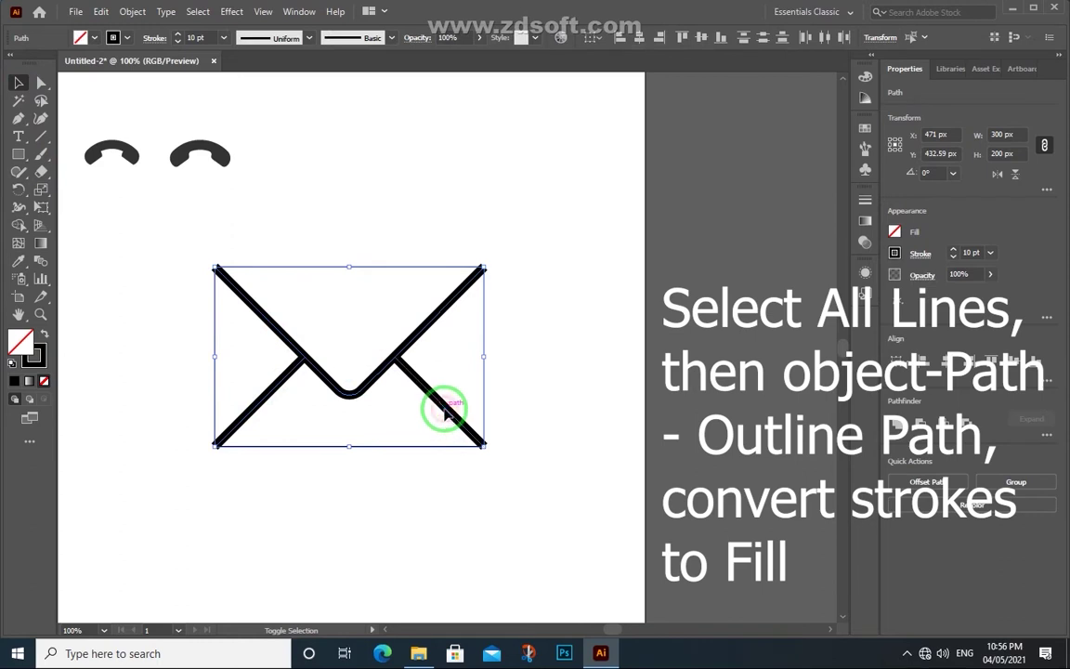
pyautogui.click(132, 11)
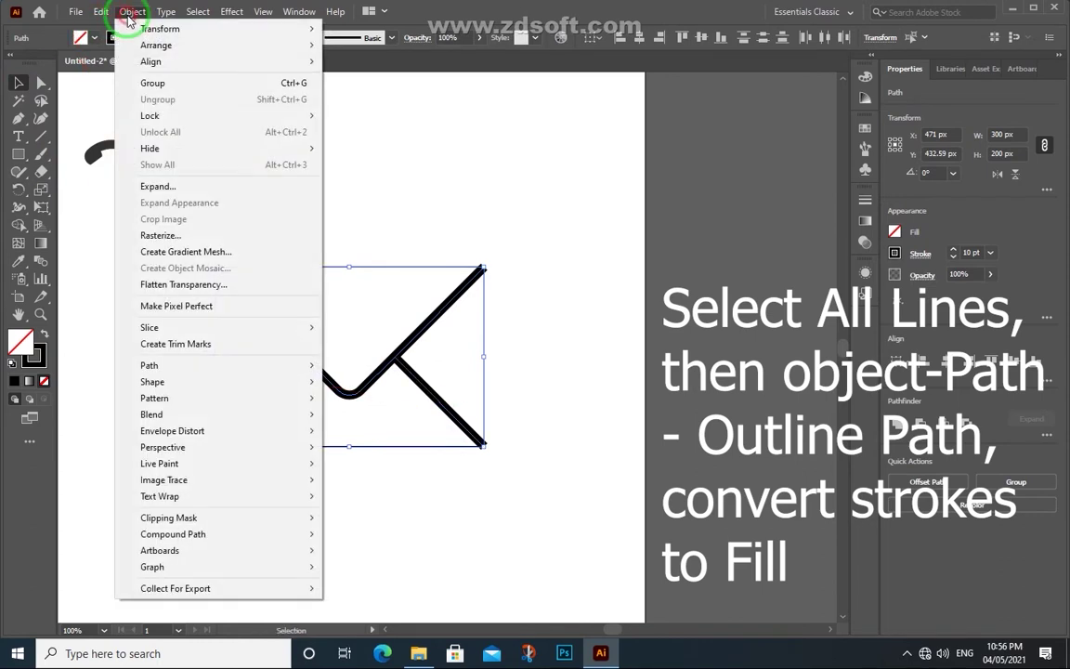
pyautogui.moveTo(148, 365)
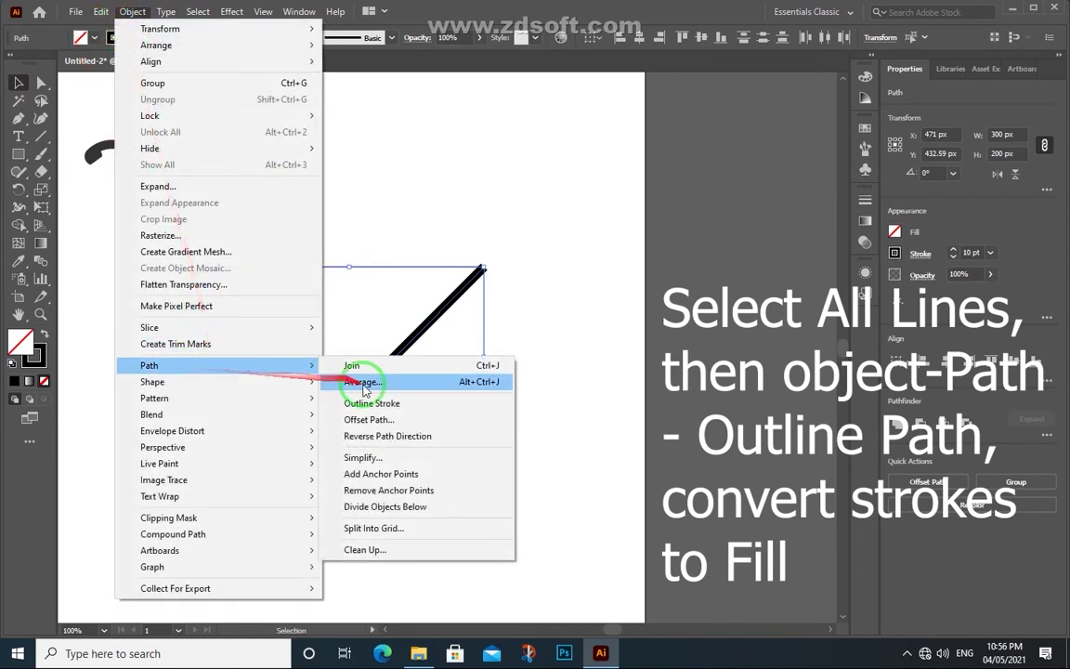
pyautogui.click(369, 405)
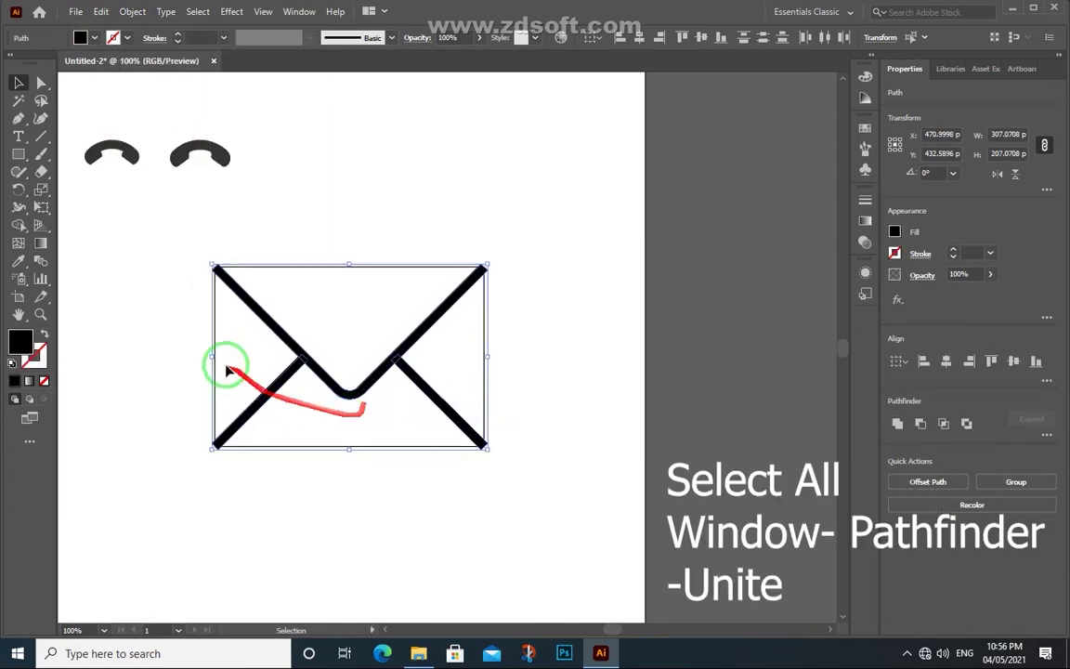
pyautogui.click(176, 307)
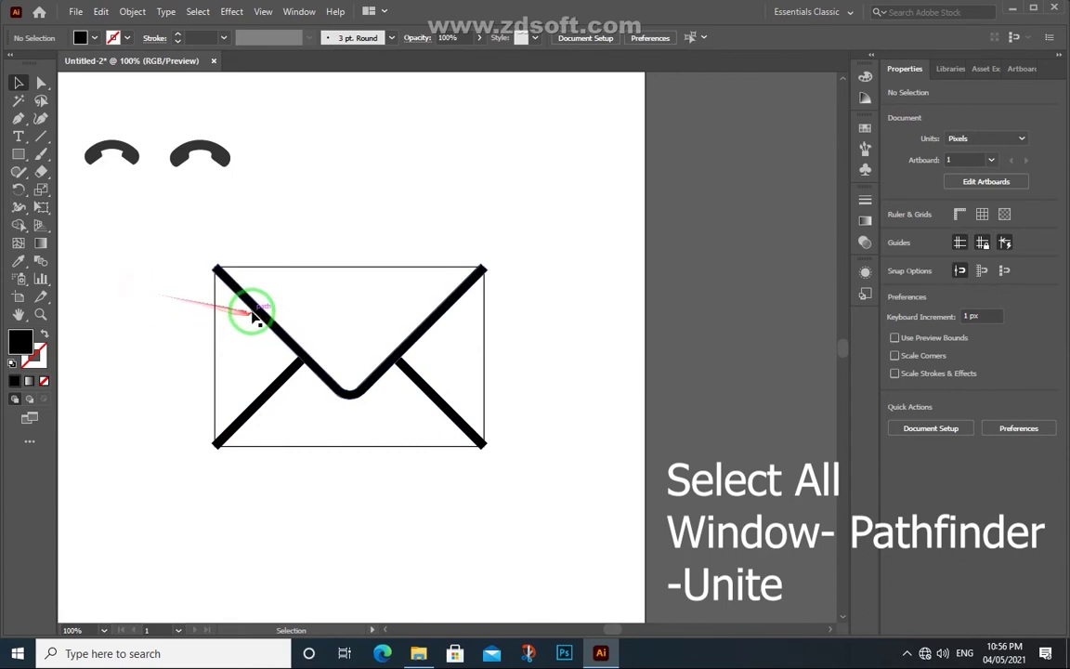
pyautogui.click(255, 313)
pyautogui.keyDown('shift'); pyautogui.click(260, 415); pyautogui.keyUp('shift')
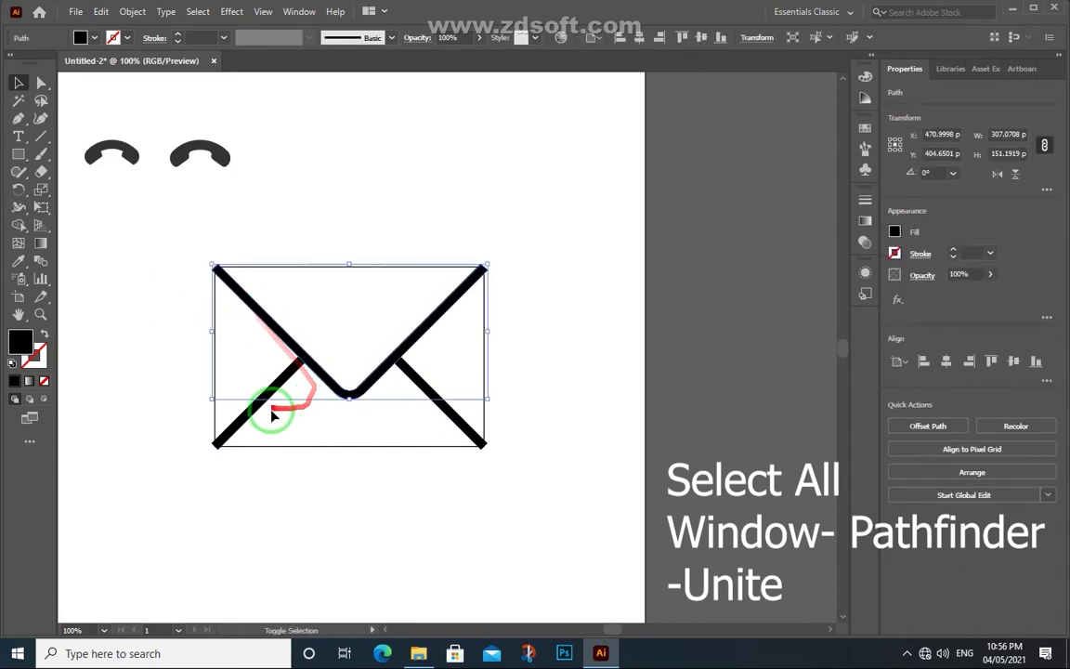
pyautogui.keyDown('shift'); pyautogui.click(259, 413); pyautogui.keyUp('shift')
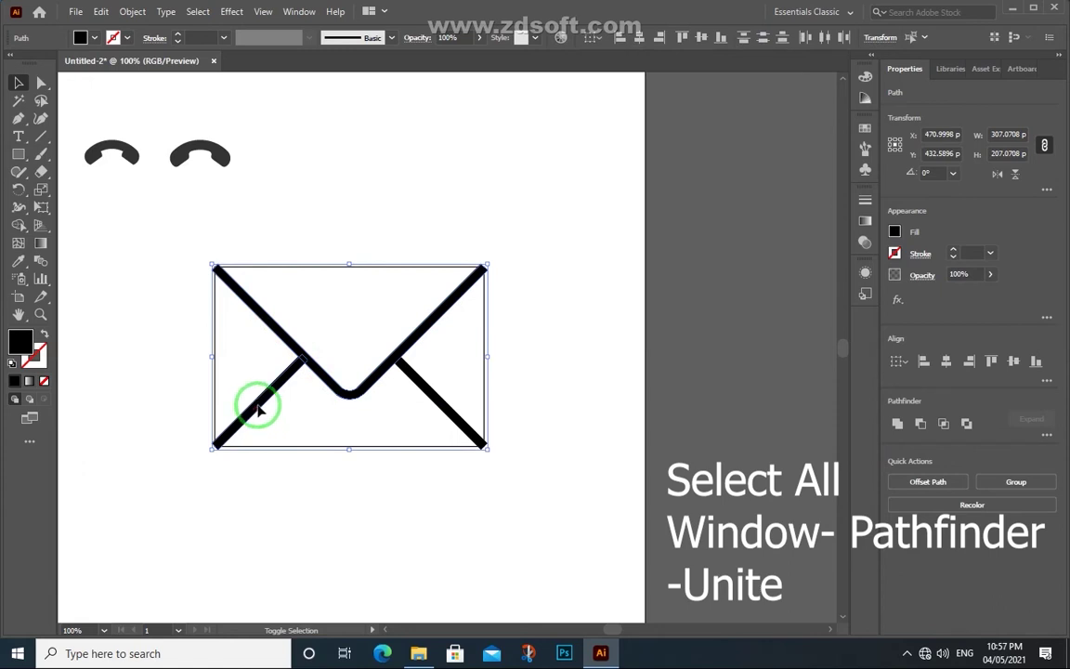
pyautogui.keyDown('shift'); pyautogui.click(438, 398); pyautogui.keyUp('shift')
pyautogui.click(478, 477)
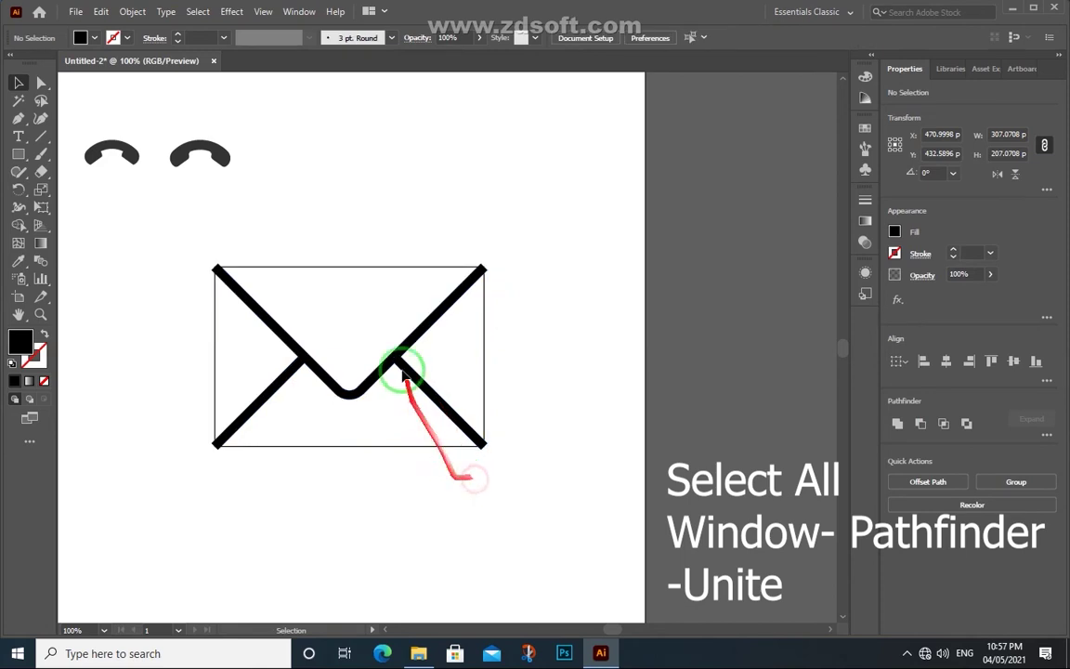
pyautogui.click(420, 336)
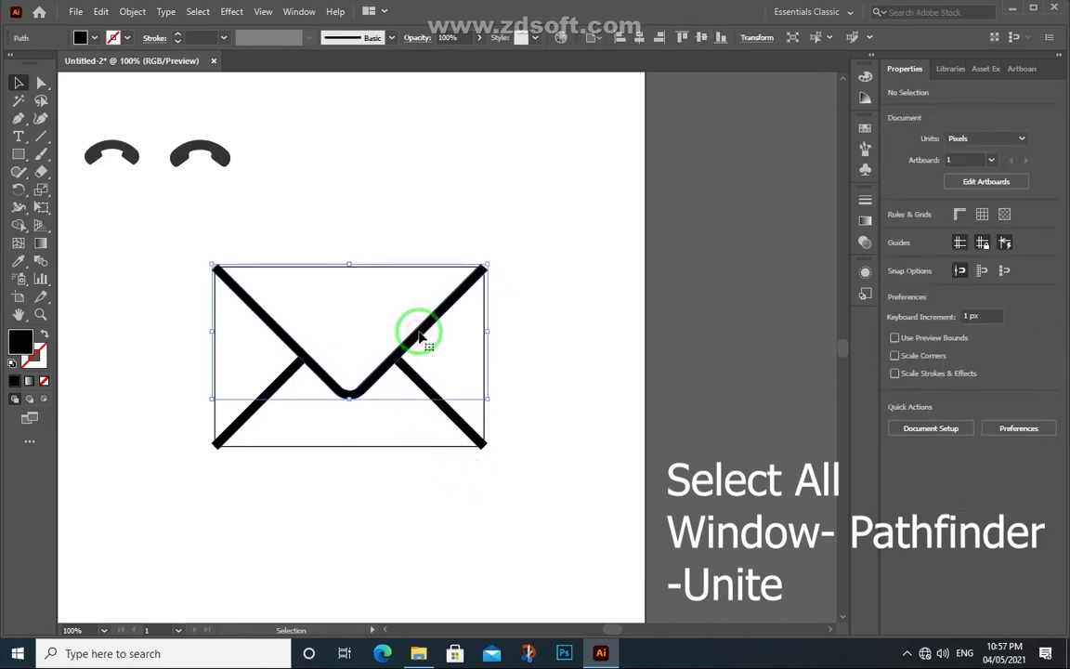
pyautogui.keyDown('shift'); pyautogui.click(447, 414); pyautogui.keyUp('shift')
pyautogui.keyDown('shift'); pyautogui.click(280, 383); pyautogui.keyUp('shift')
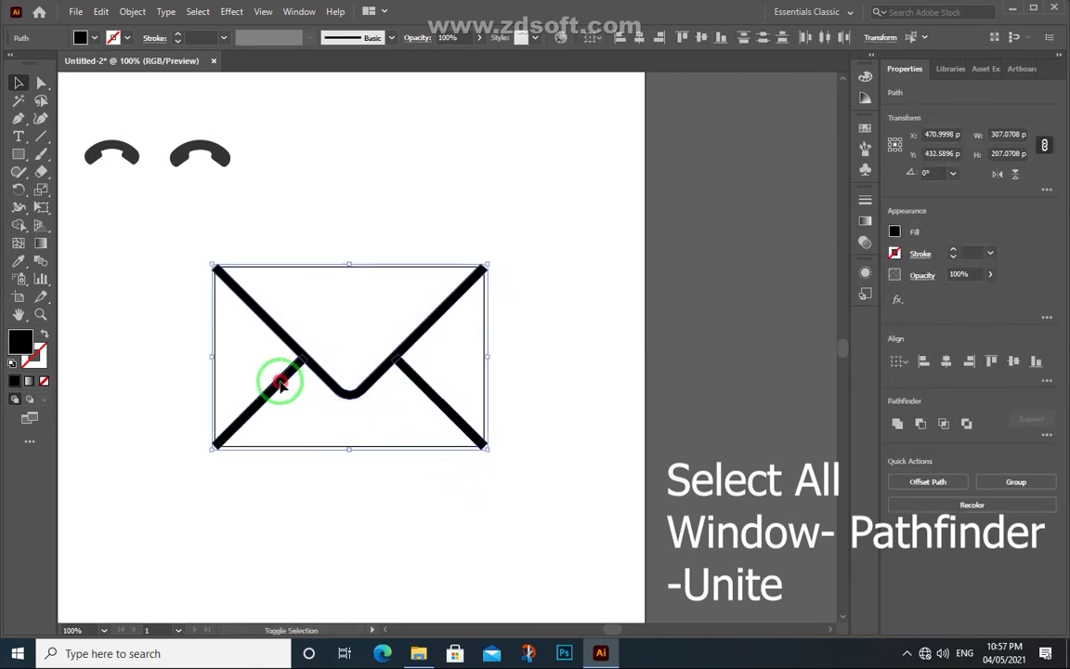
# Step: Unite the envelope's outlined pieces with Pathfinder and move the panel off the artwork
pyautogui.click(298, 11)
pyautogui.click(419, 419)
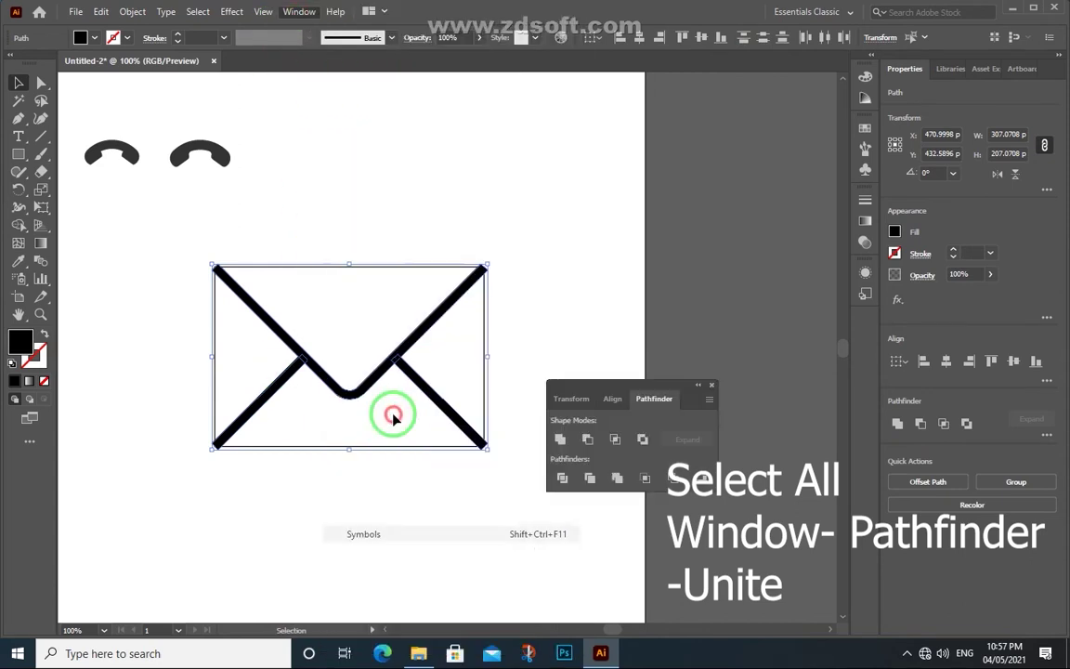
pyautogui.click(558, 440)
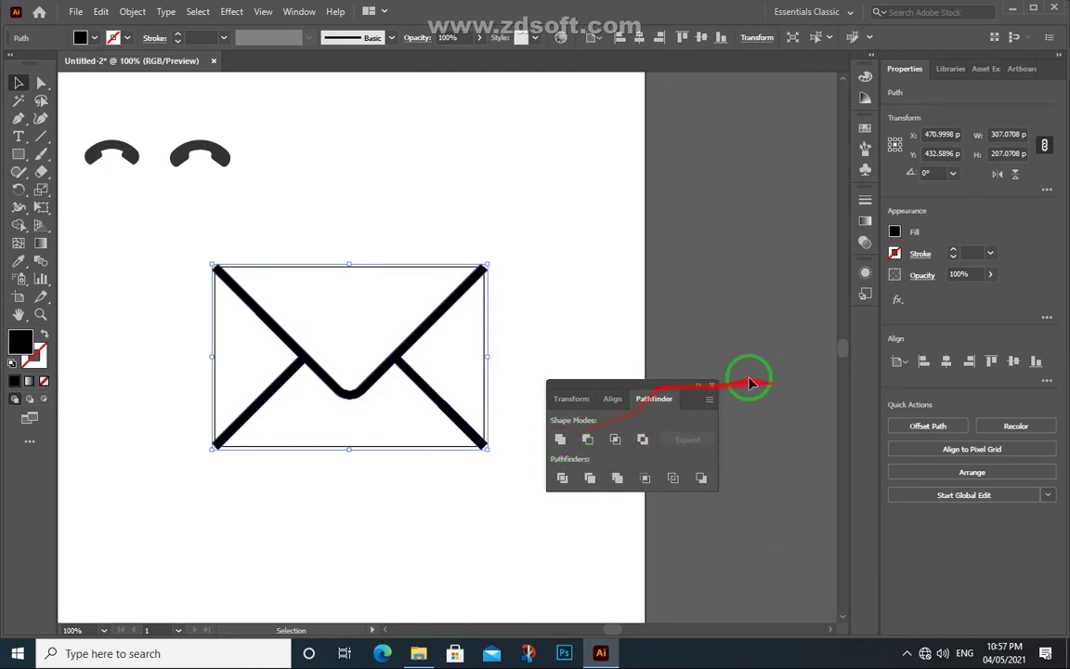
pyautogui.moveTo(661, 384); pyautogui.dragTo(774, 89)
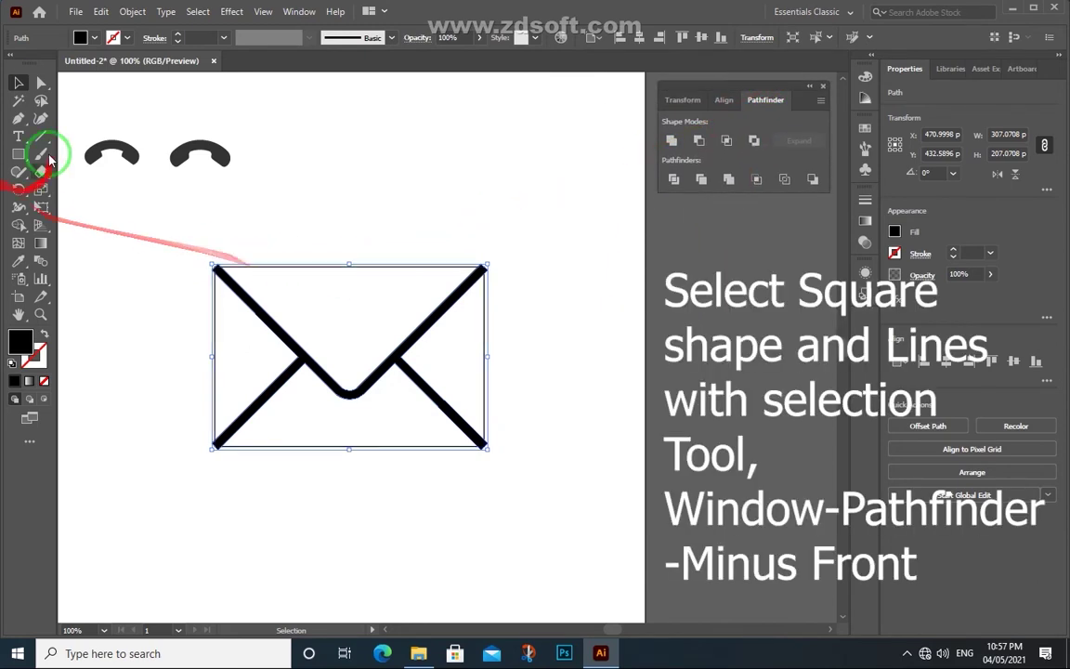
# Step: Round the envelope rectangle's corners using its live corner widget
pyautogui.click(155, 244)
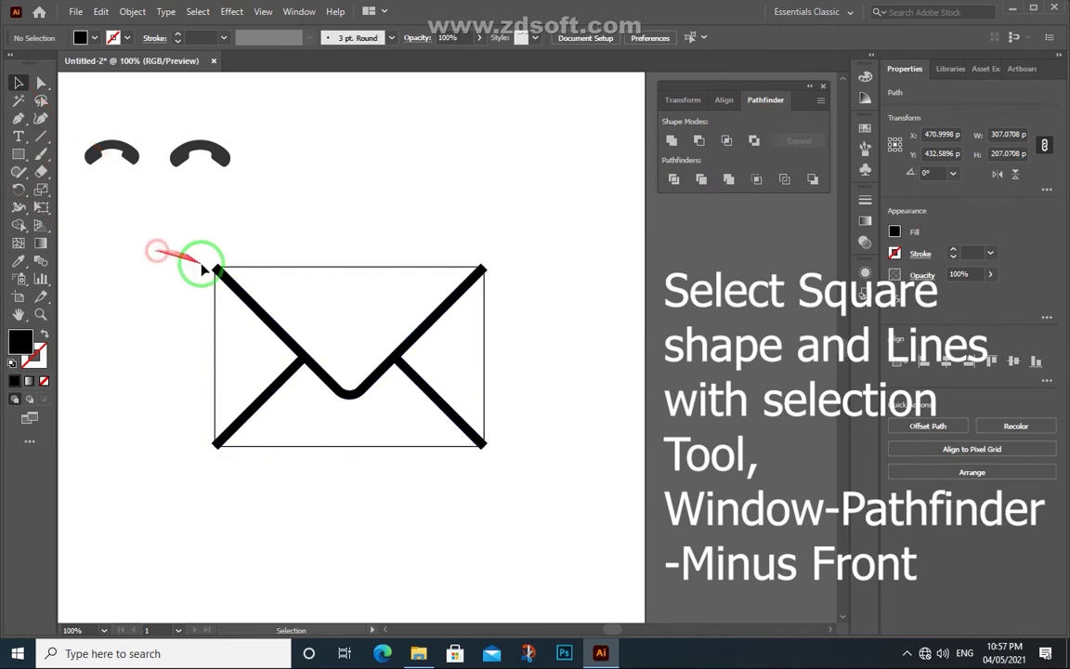
pyautogui.click(320, 268)
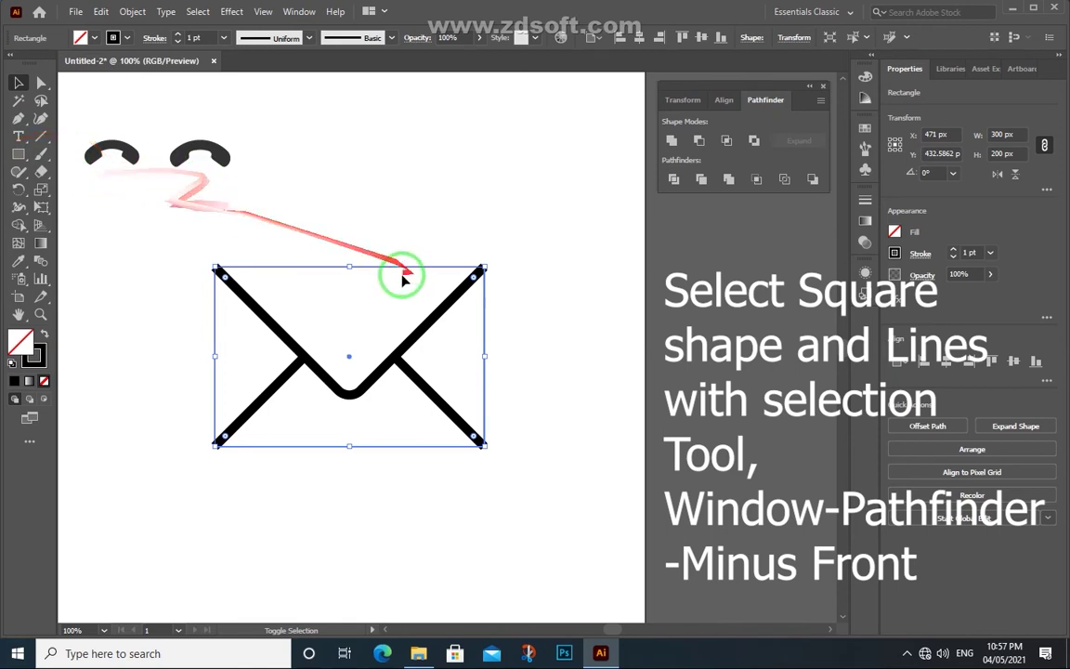
pyautogui.moveTo(475, 278); pyautogui.dragTo(470, 285)
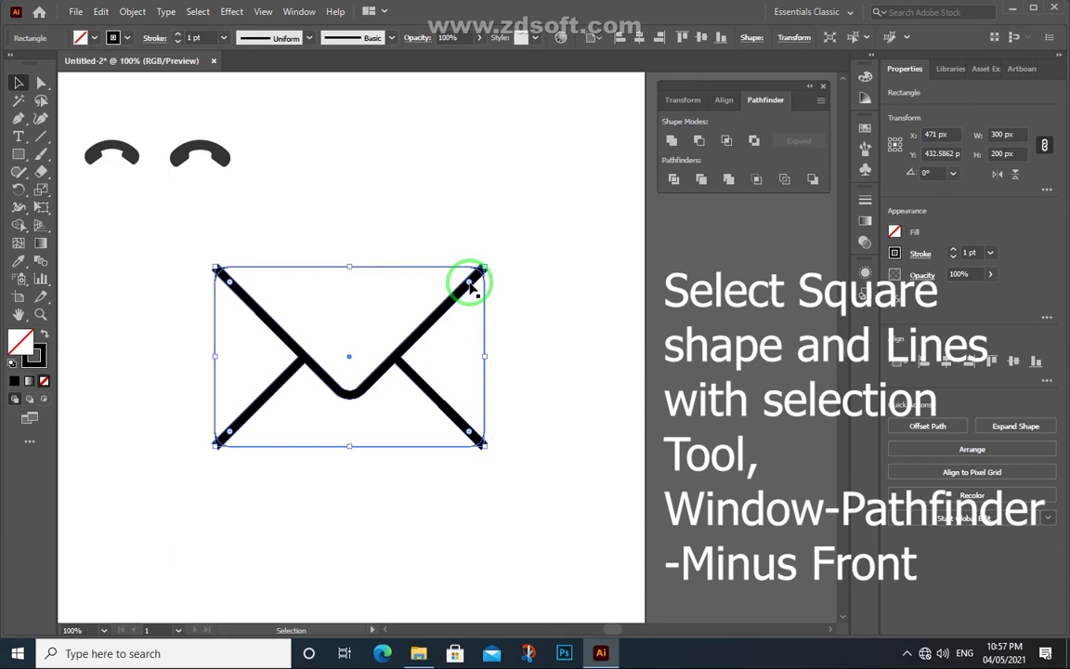
pyautogui.click(158, 291)
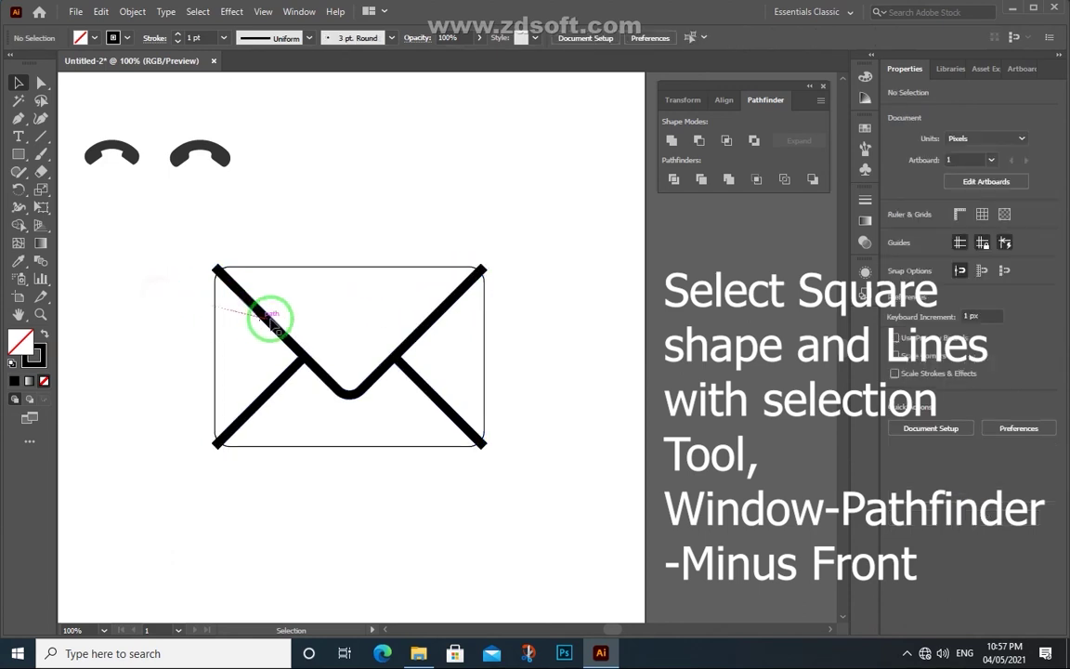
# Step: Select the rectangle and flap lines and subtract the lines with Pathfinder Minus Front
pyautogui.click(272, 323)
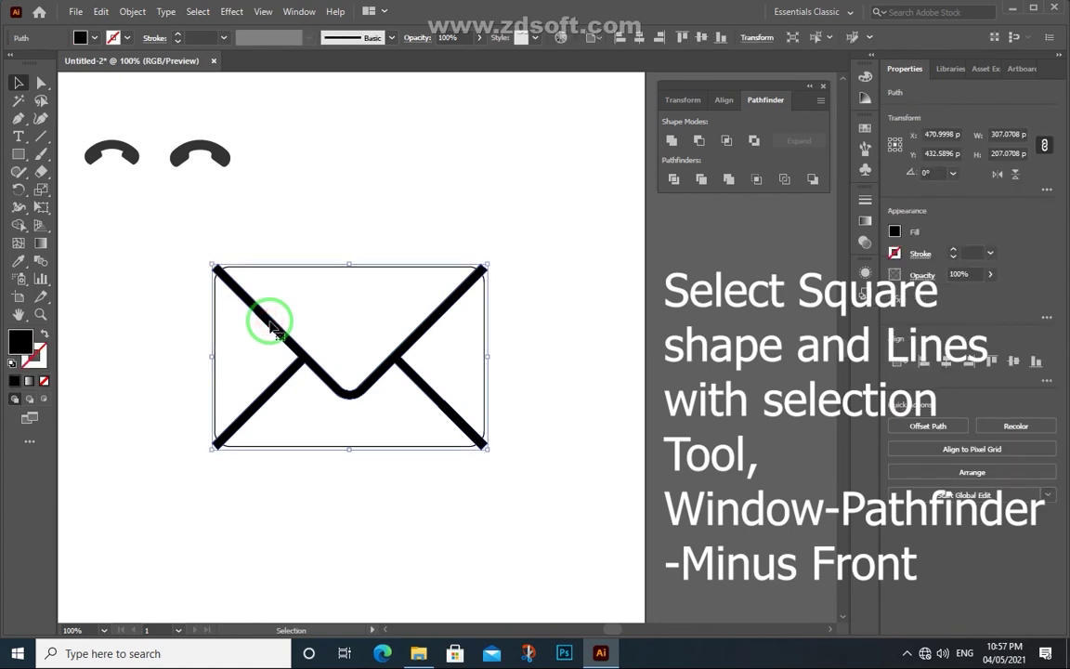
pyautogui.moveTo(167, 242); pyautogui.dragTo(534, 516)
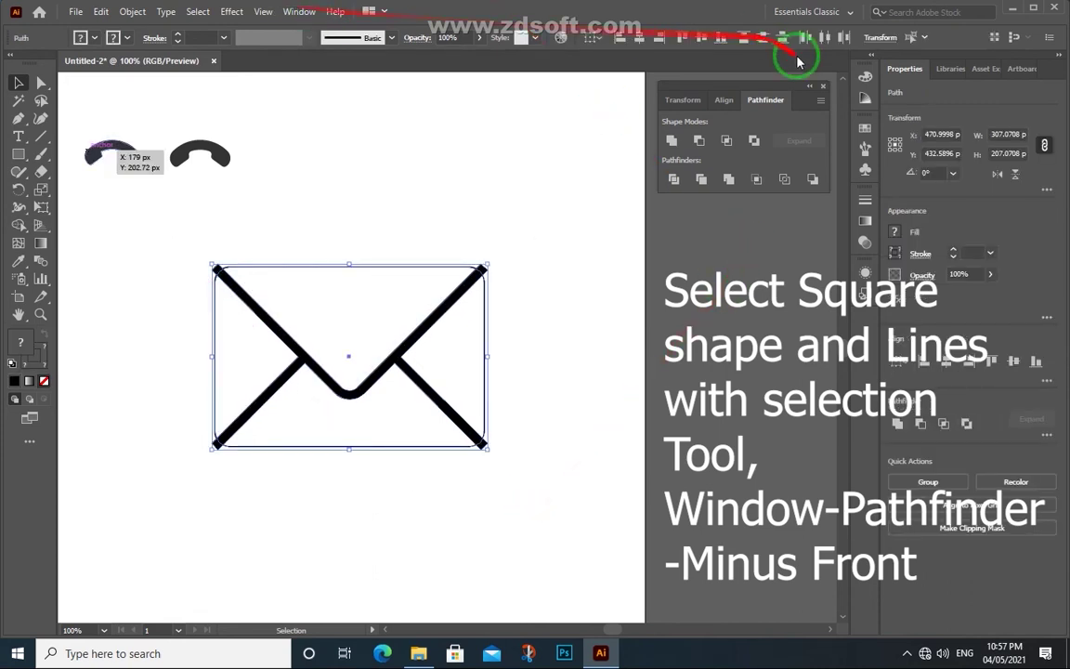
pyautogui.click(825, 90)
pyautogui.click(299, 11)
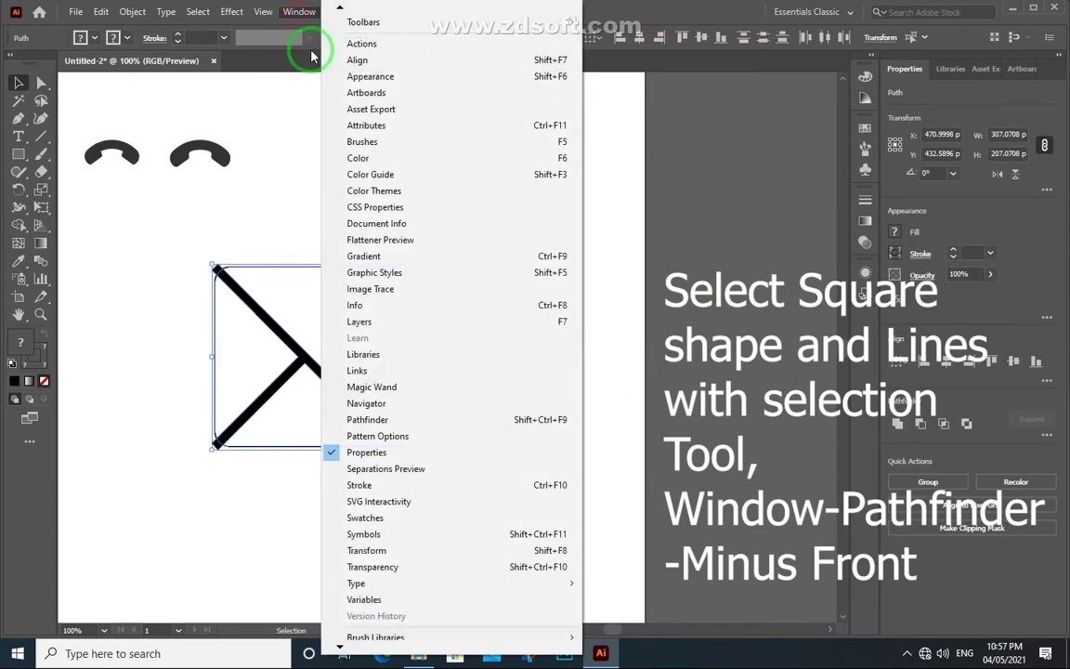
pyautogui.click(397, 420)
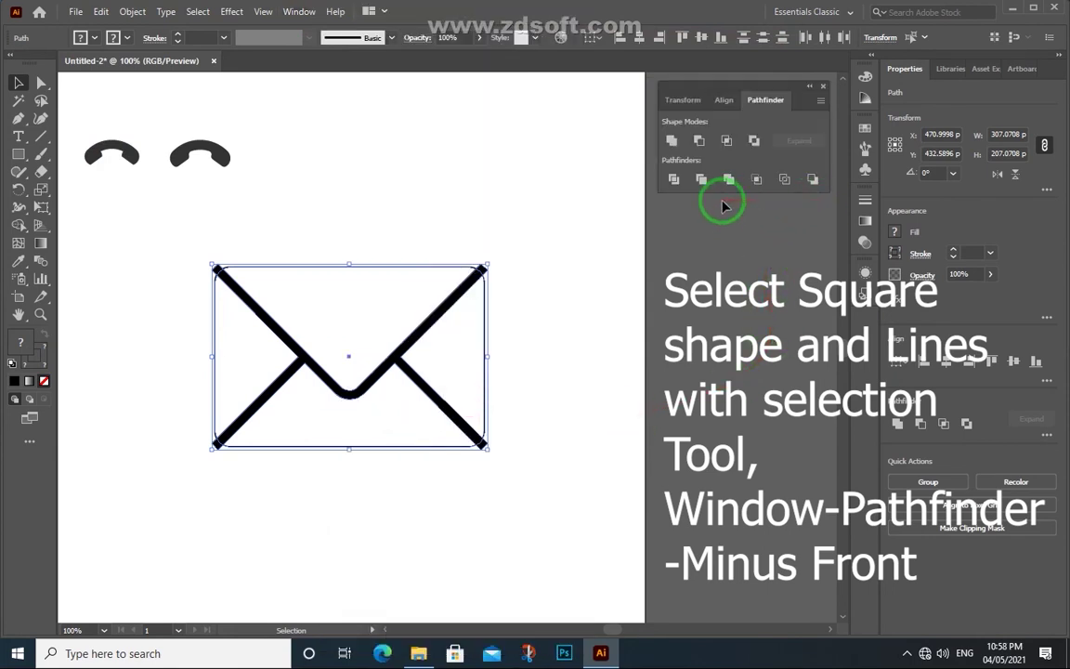
pyautogui.click(699, 141)
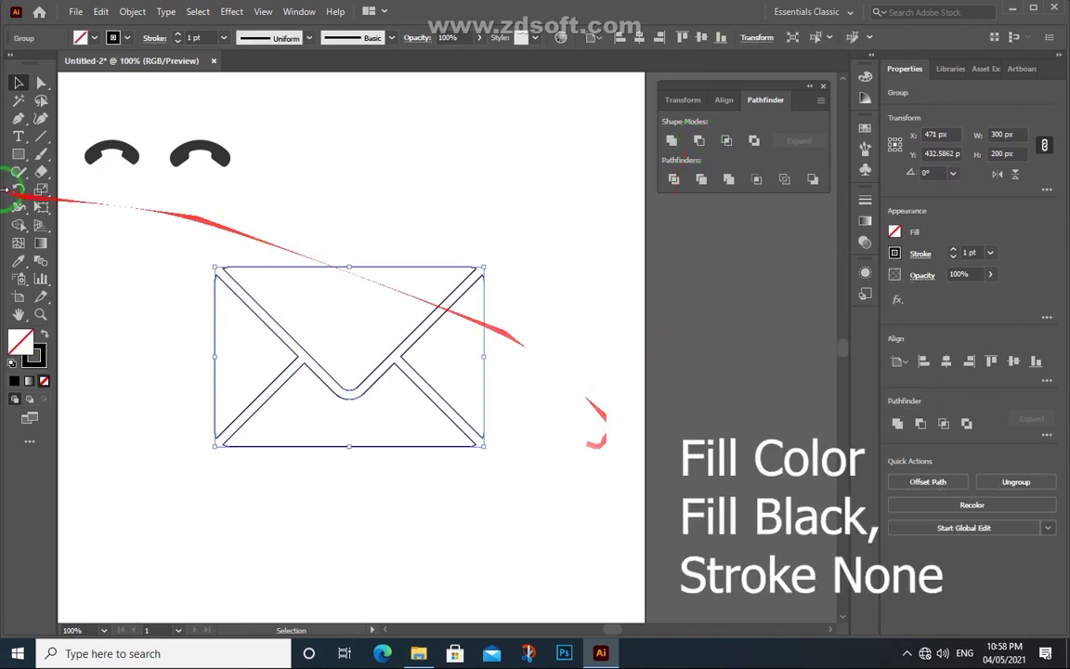
# Step: Give the whole envelope group a solid black fill and a None stroke, then deselect it
pyautogui.click(15, 84)
pyautogui.click(593, 401)
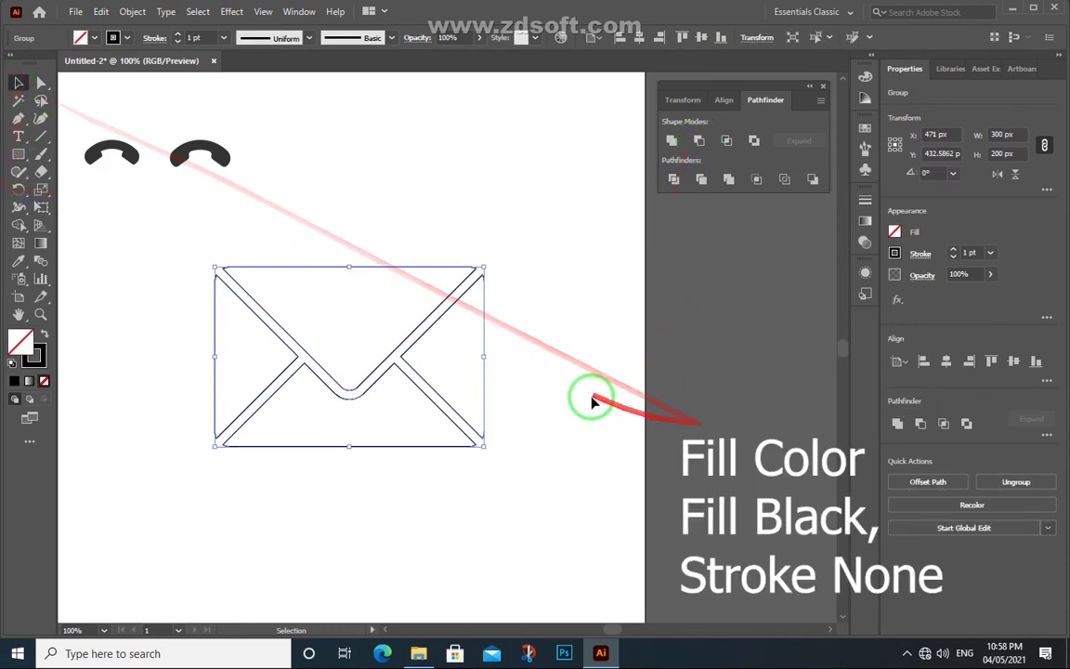
pyautogui.click(437, 268)
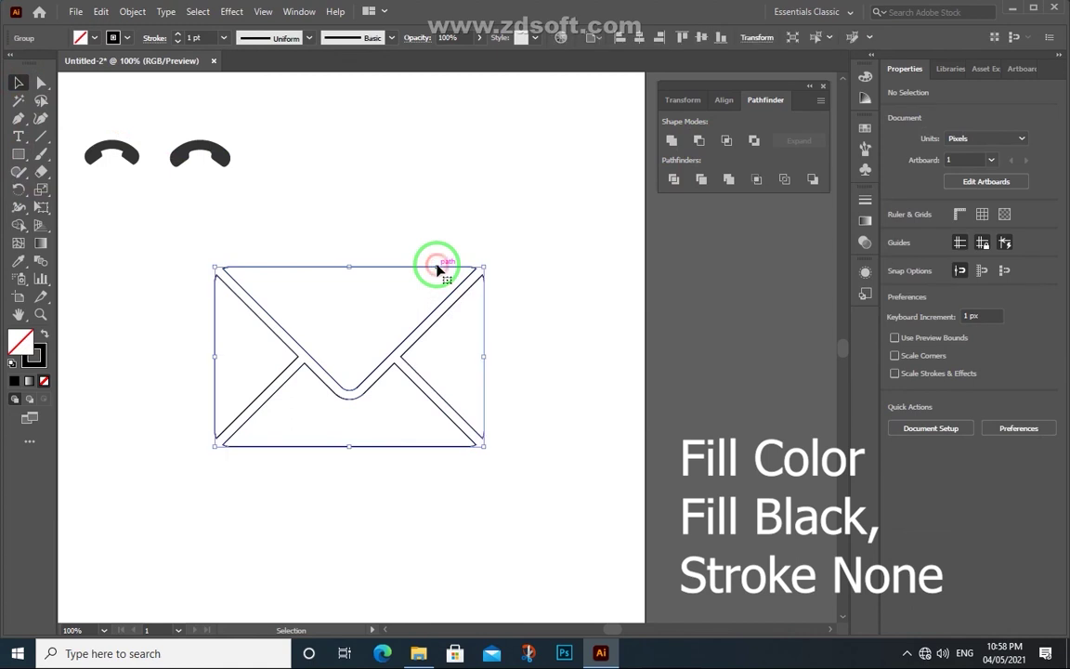
pyautogui.click(93, 39)
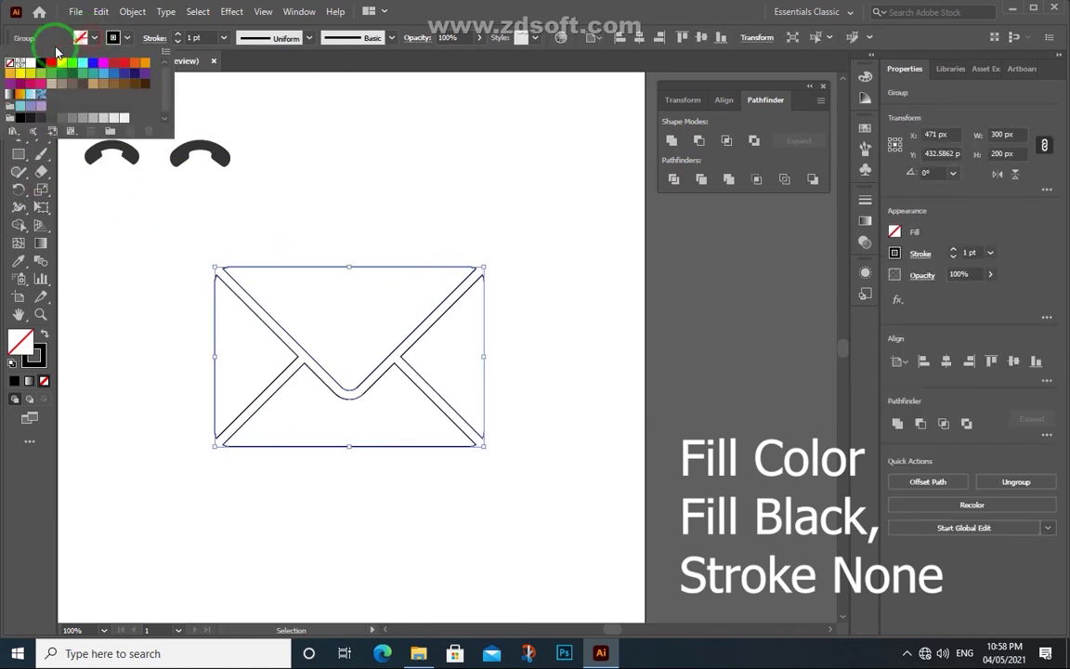
pyautogui.click(40, 62)
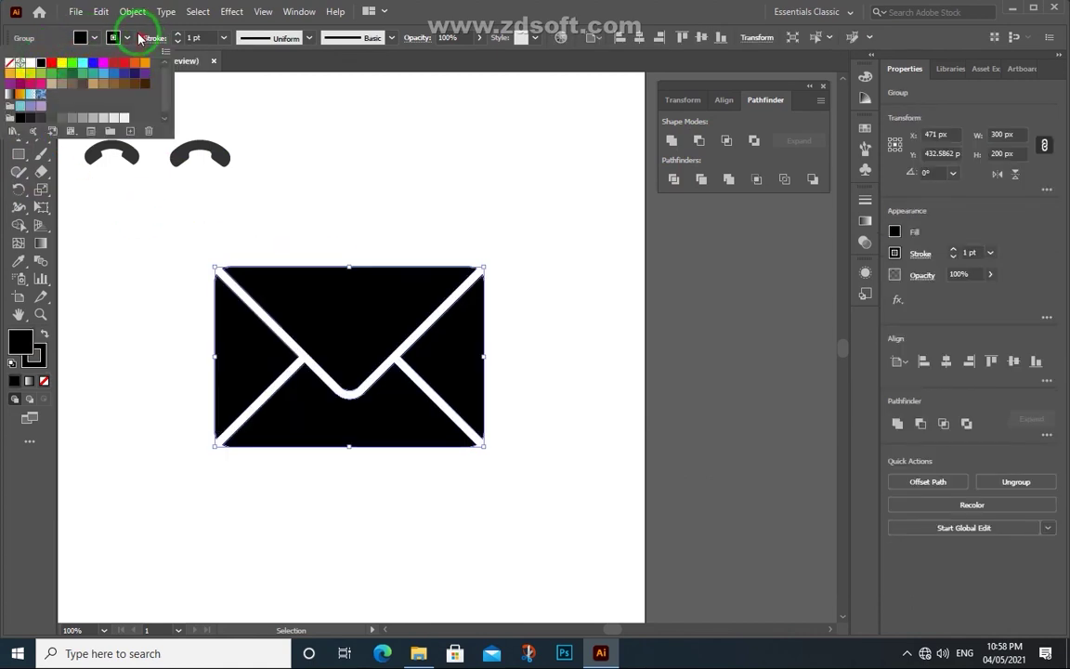
pyautogui.click(112, 37)
pyautogui.click(112, 37)
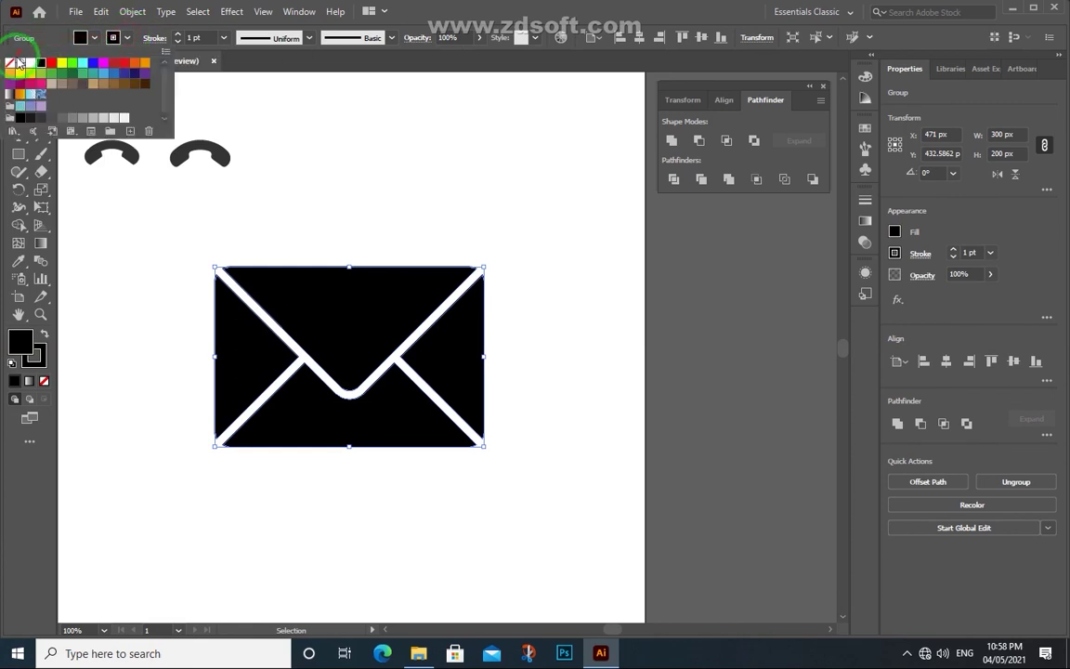
pyautogui.click(8, 63)
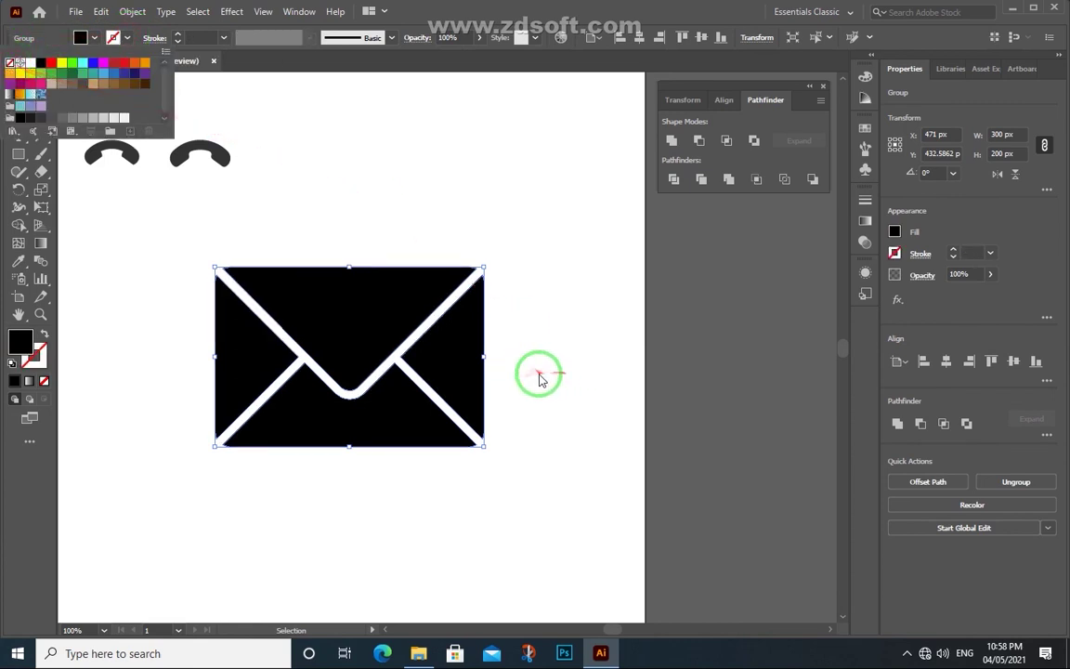
pyautogui.click(537, 375)
pyautogui.click(539, 379)
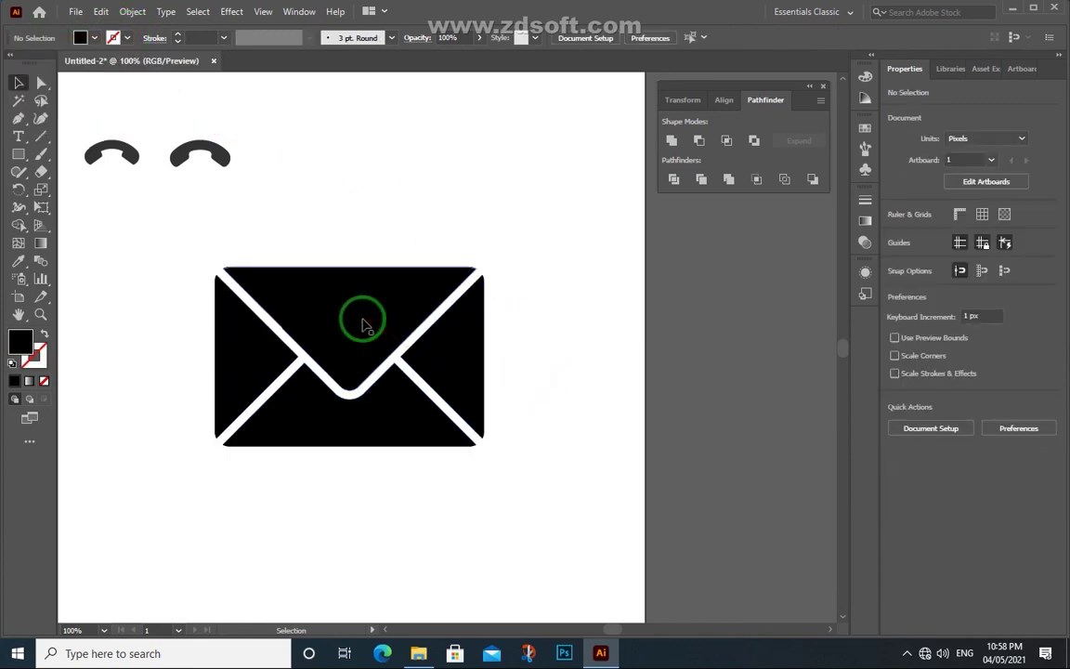
pyautogui.moveTo(363, 317); pyautogui.dragTo(384, 243)
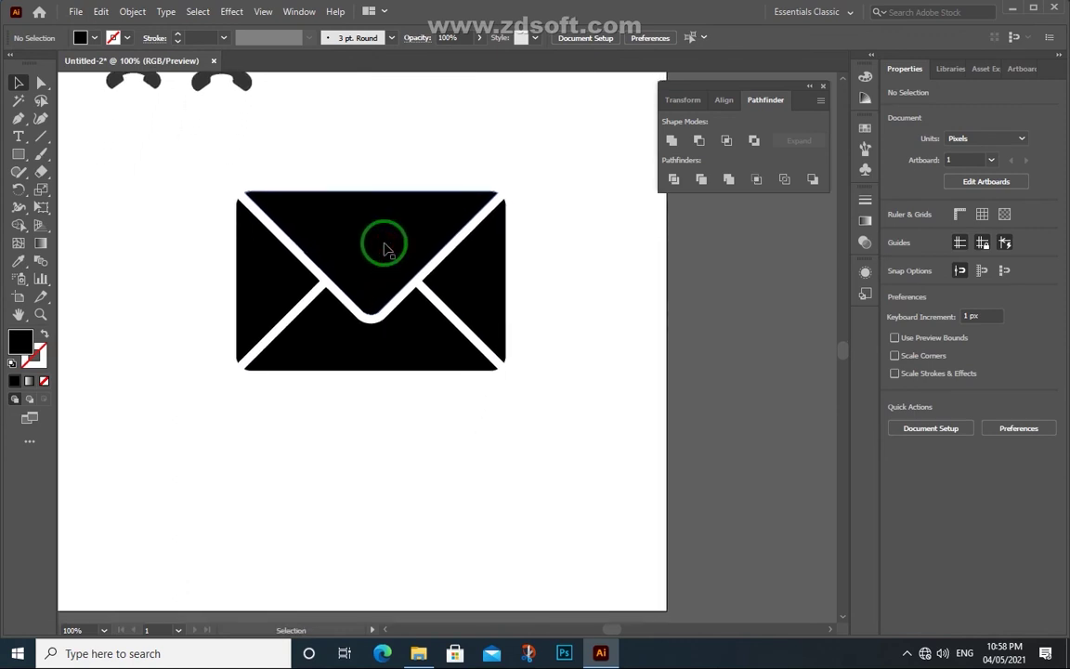
# Step: Alt-drag a duplicate envelope directly below the original and fill the copy with dark gray
pyautogui.click(385, 249)
pyautogui.moveTo(385, 249); pyautogui.dragTo(389, 453)
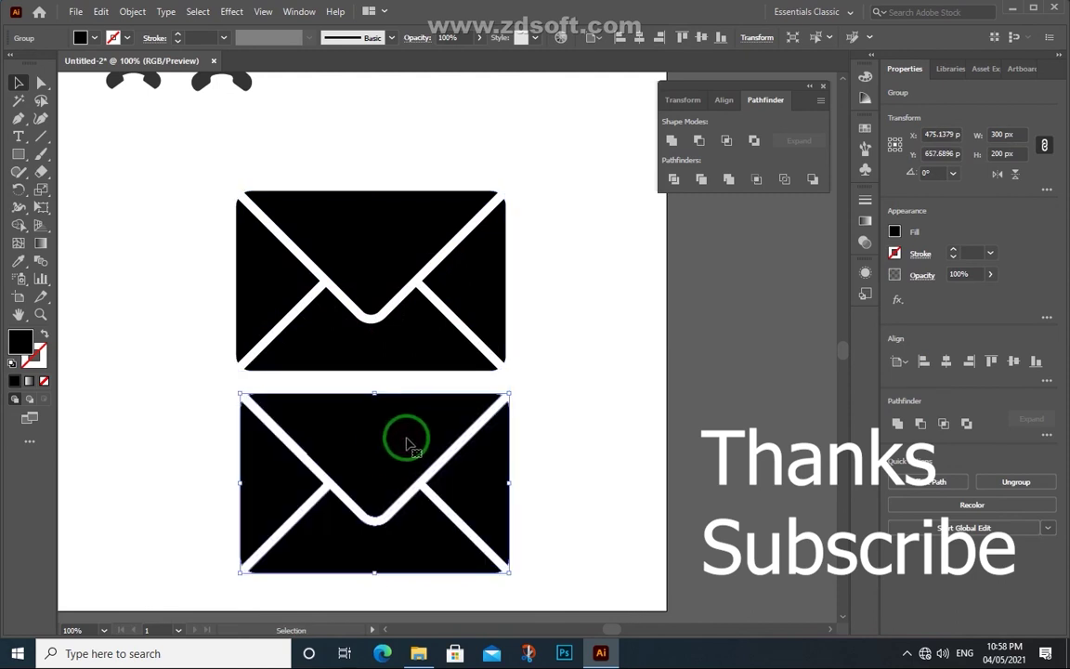
pyautogui.click(865, 127)
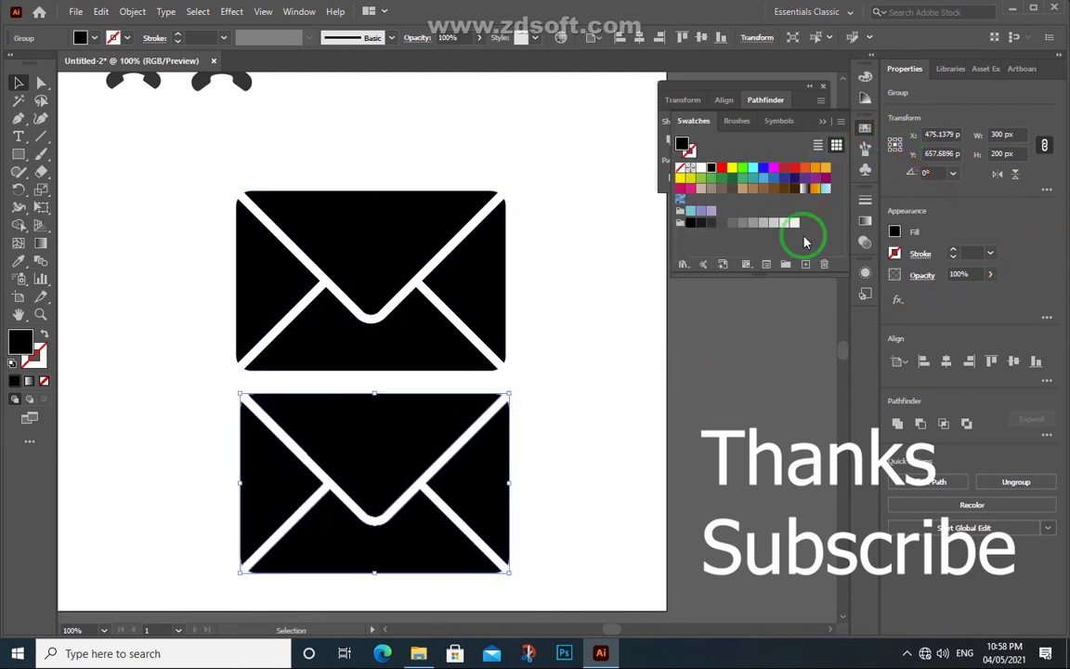
pyautogui.click(710, 224)
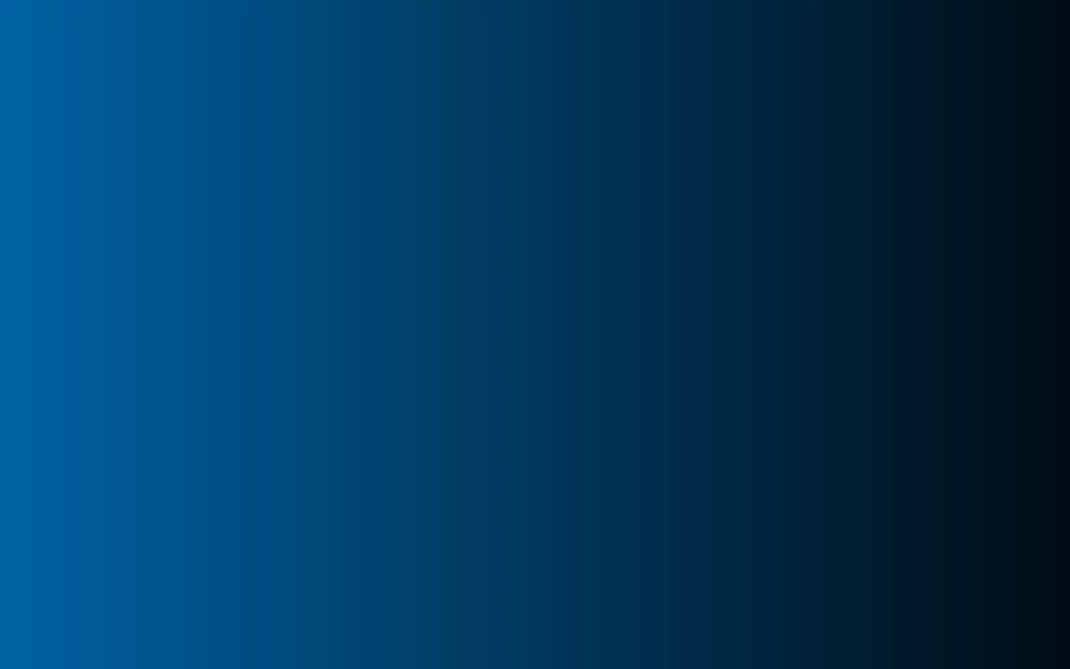